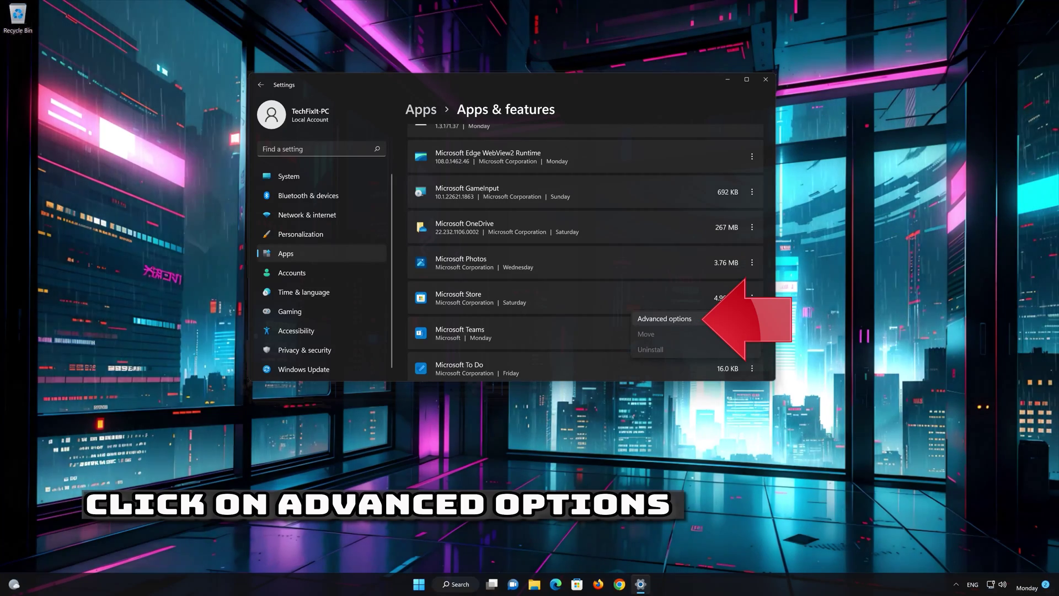
Step: Repair the Microsoft Store app from its advanced options, and reset it including its app data
click(700, 318)
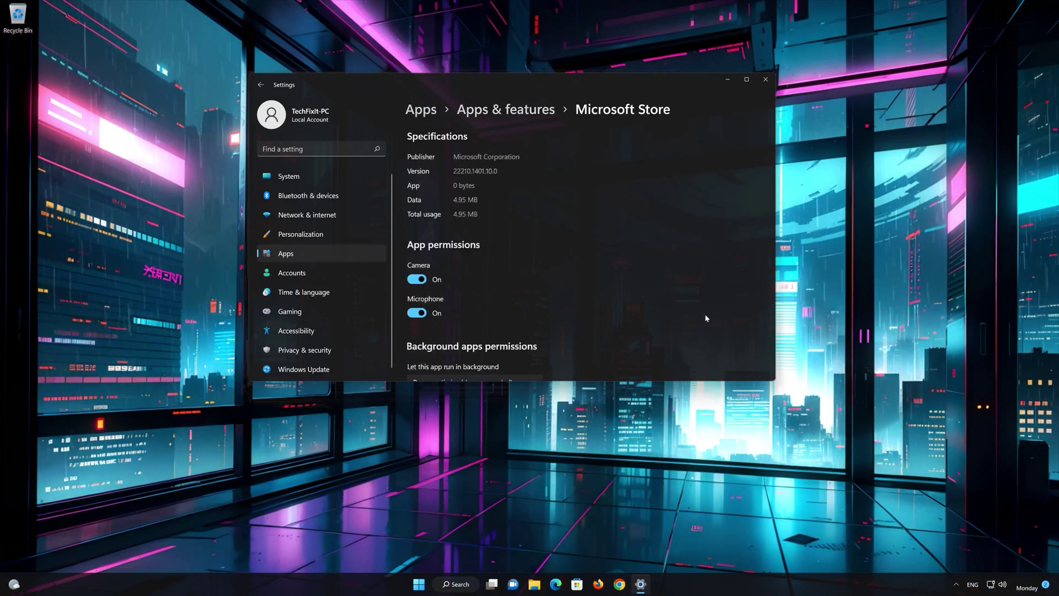
scroll(683, 311, down, 5)
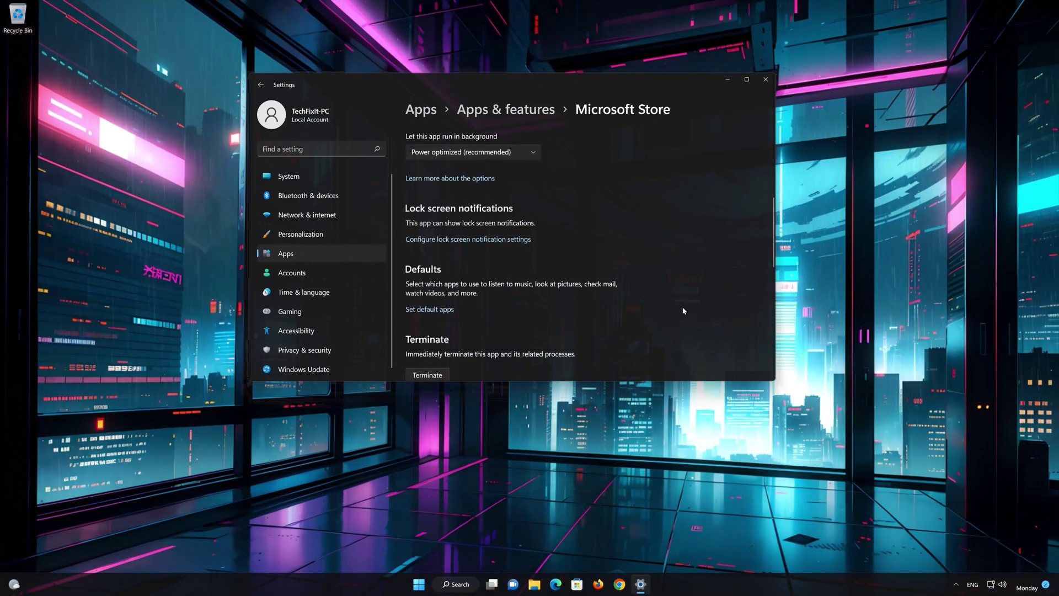
scroll(682, 310, down, 2)
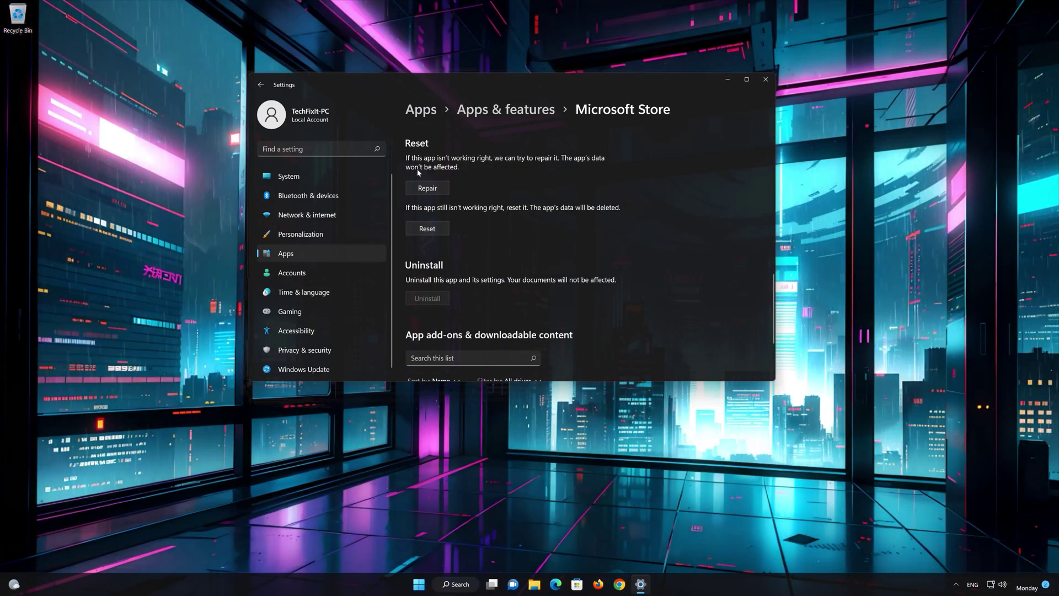
click(440, 189)
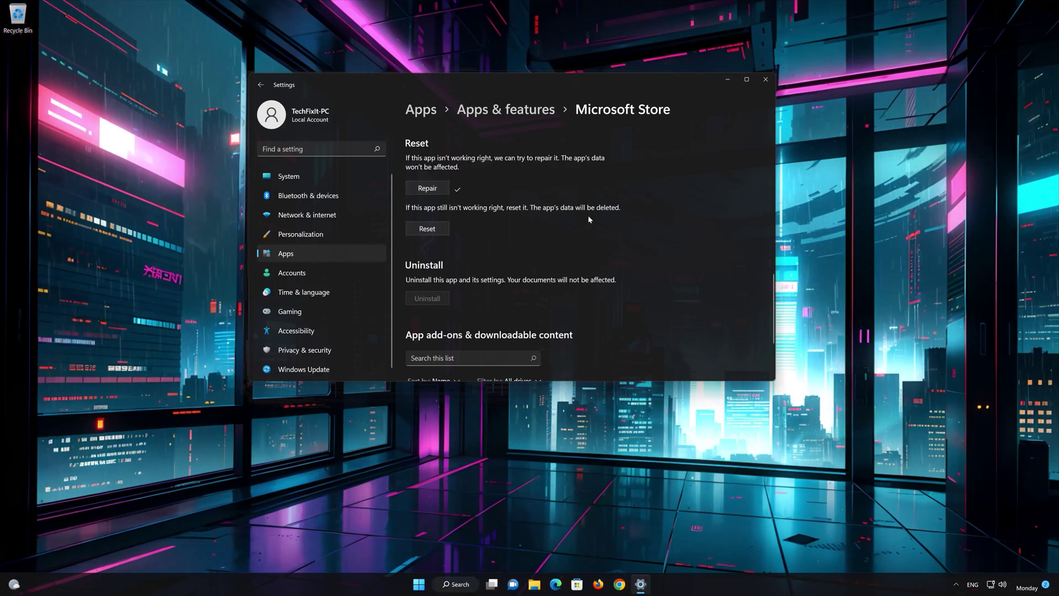
click(423, 230)
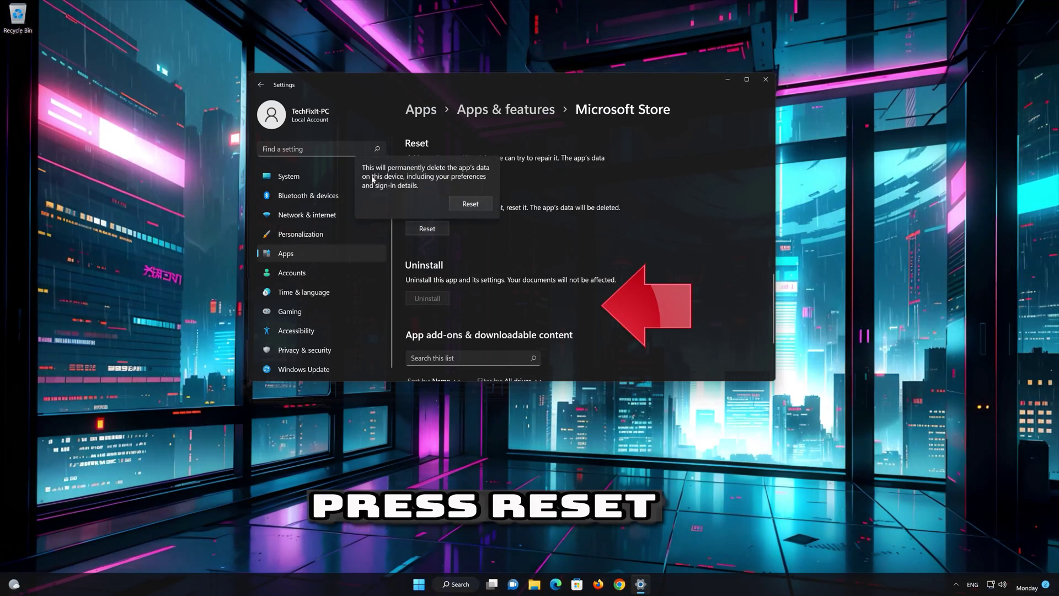
click(469, 206)
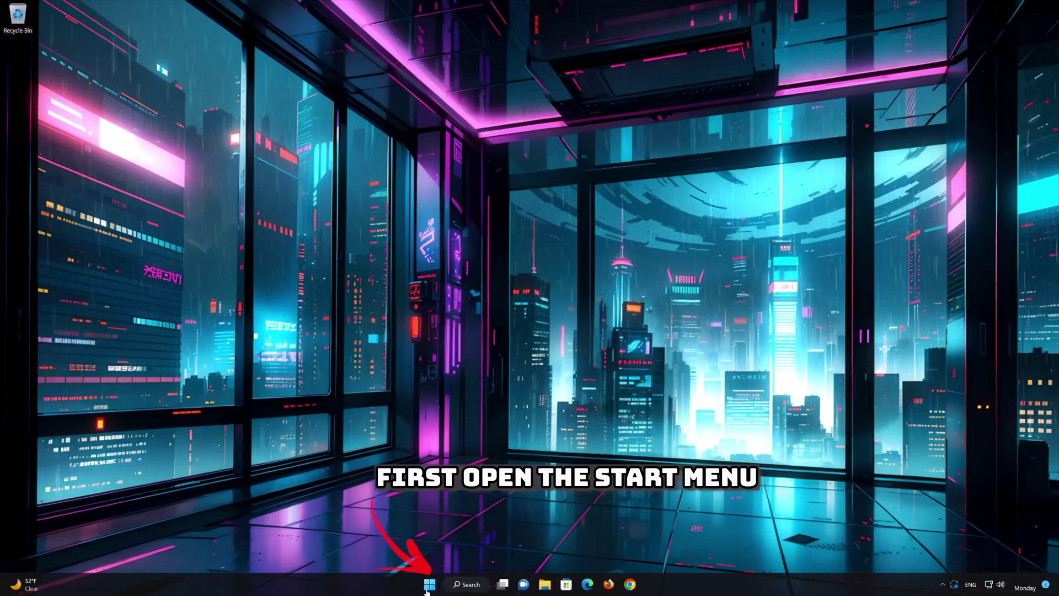
Step: Open Windows Settings and go to the Apps & features list of installed apps
click(430, 586)
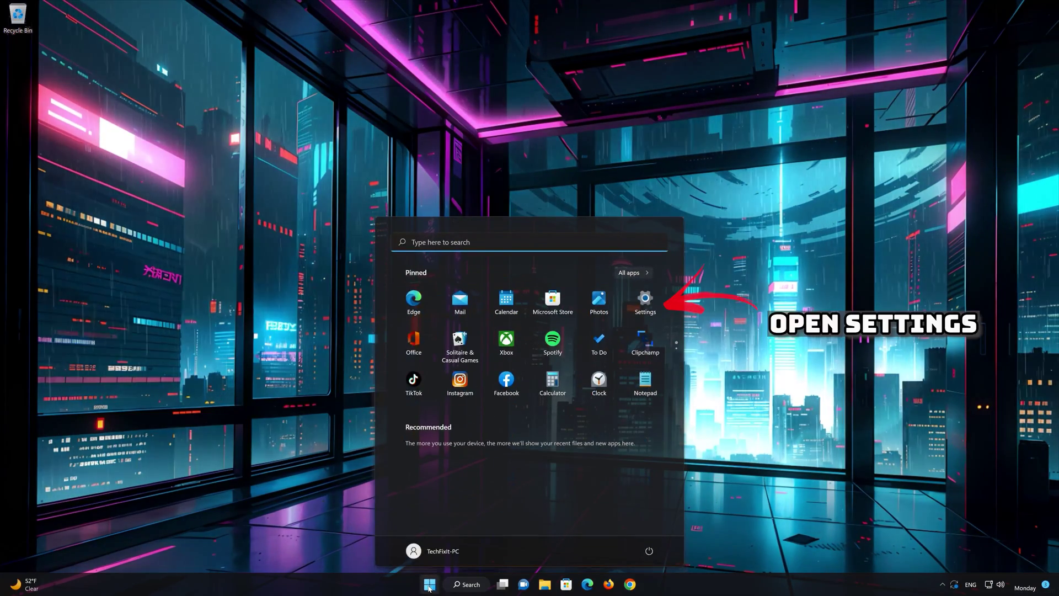
click(645, 301)
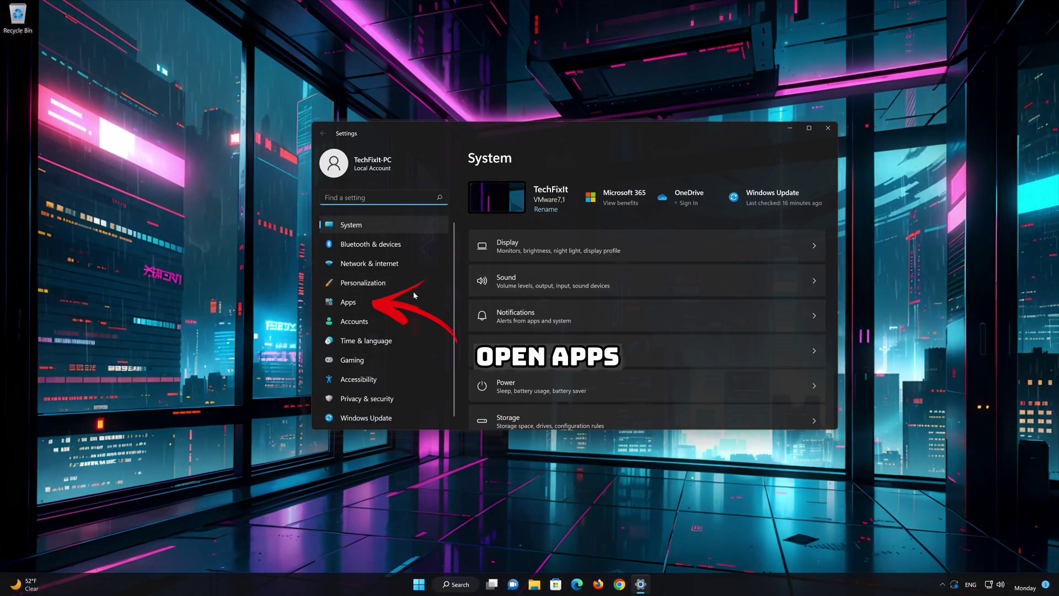
click(356, 302)
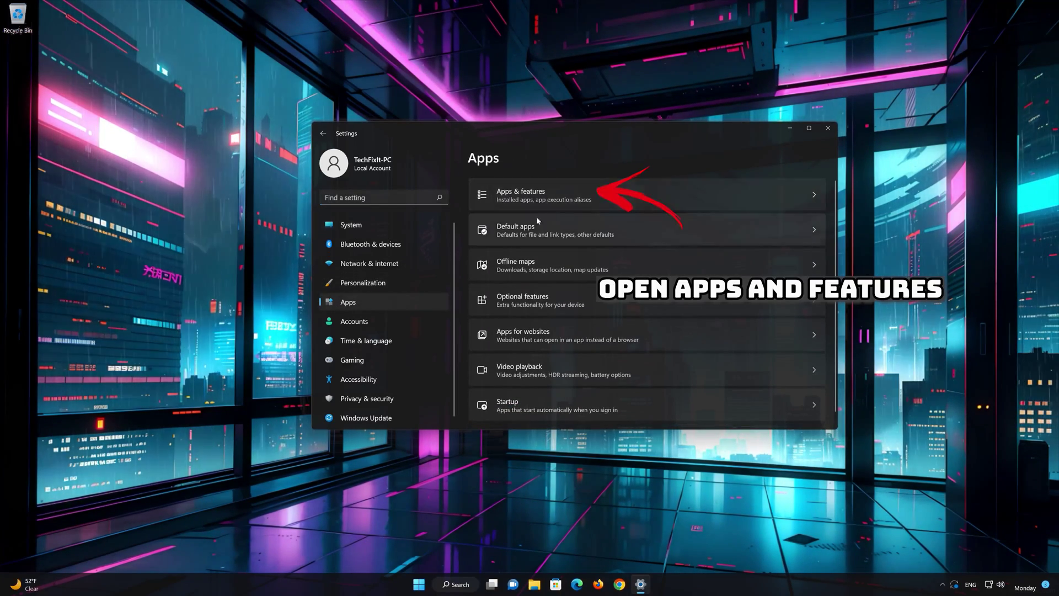
click(566, 201)
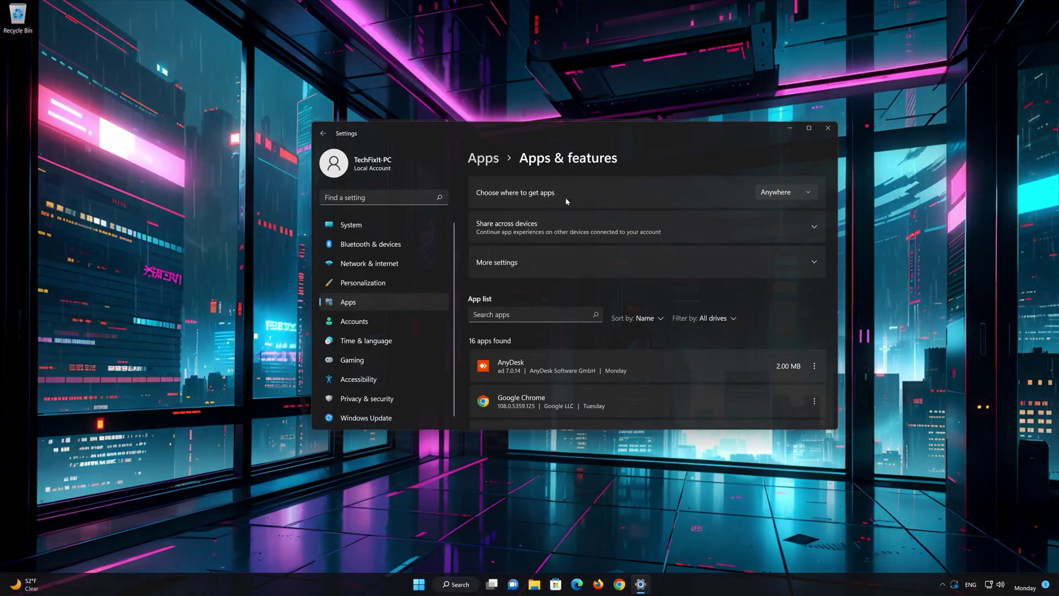
Step: Locate the Xbox app in the installed apps list and open its advanced options
scroll(664, 324, down, 10)
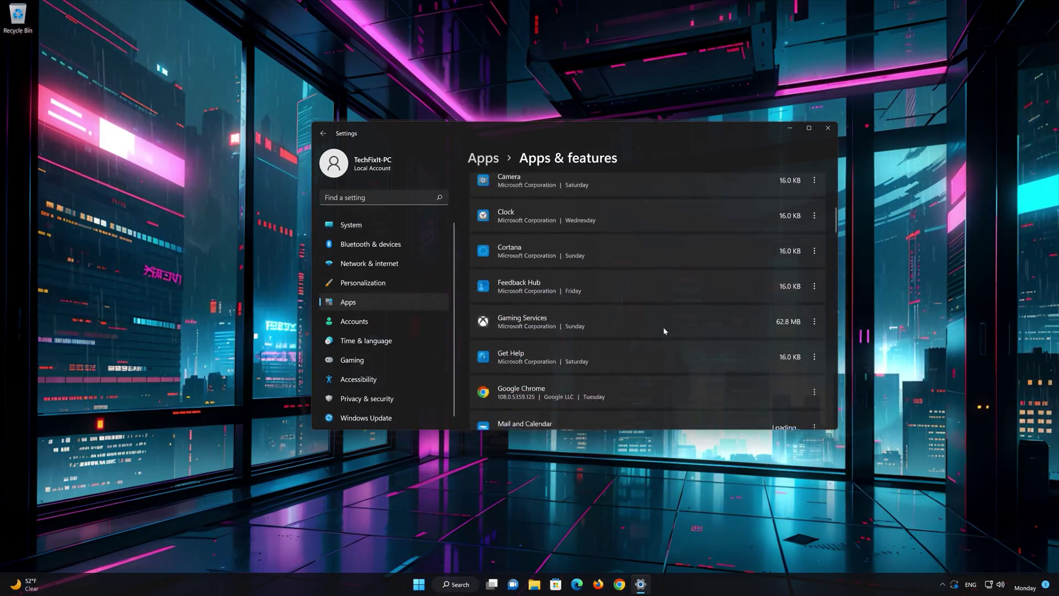
scroll(663, 329, down, 10)
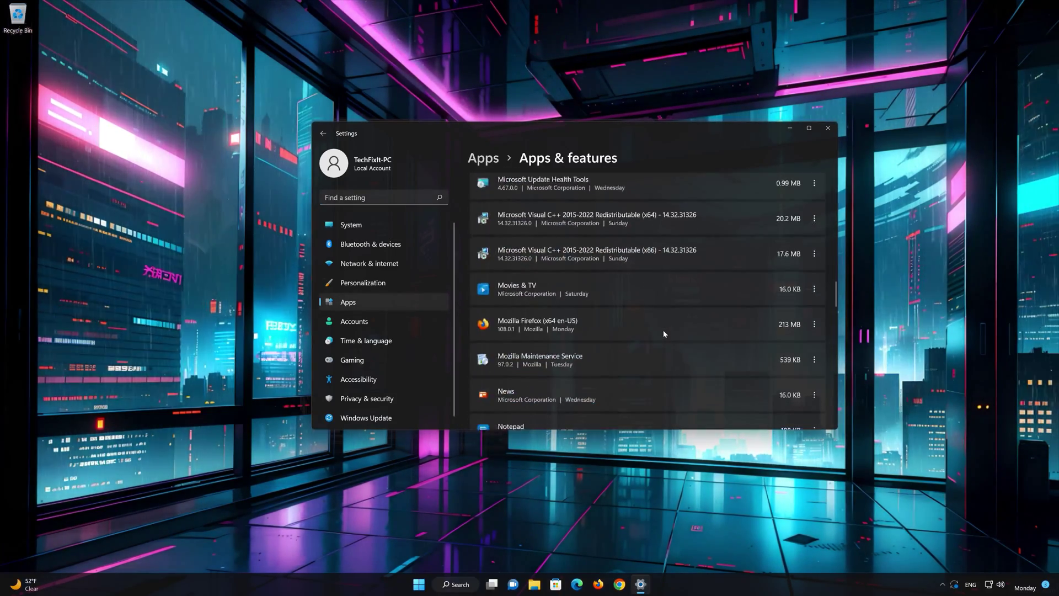
scroll(664, 334, down, 10)
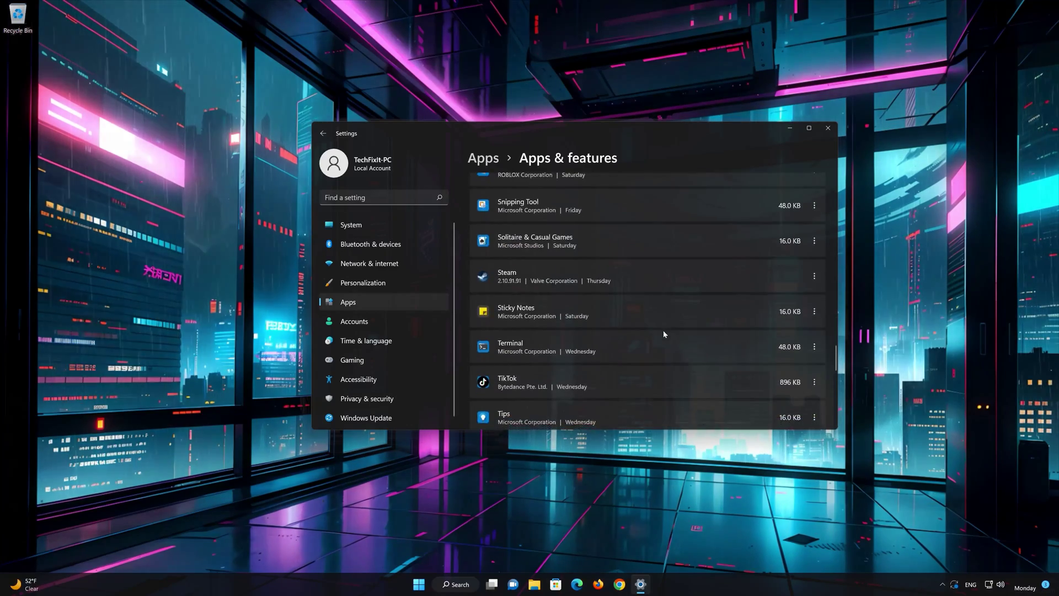
scroll(664, 335, down, 3)
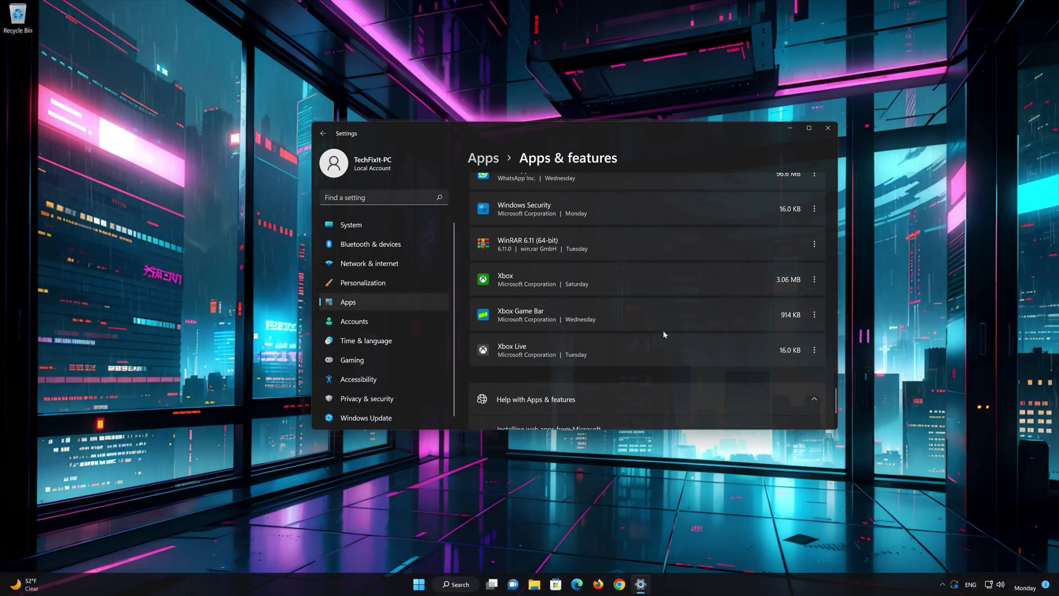
scroll(662, 333, up, 1)
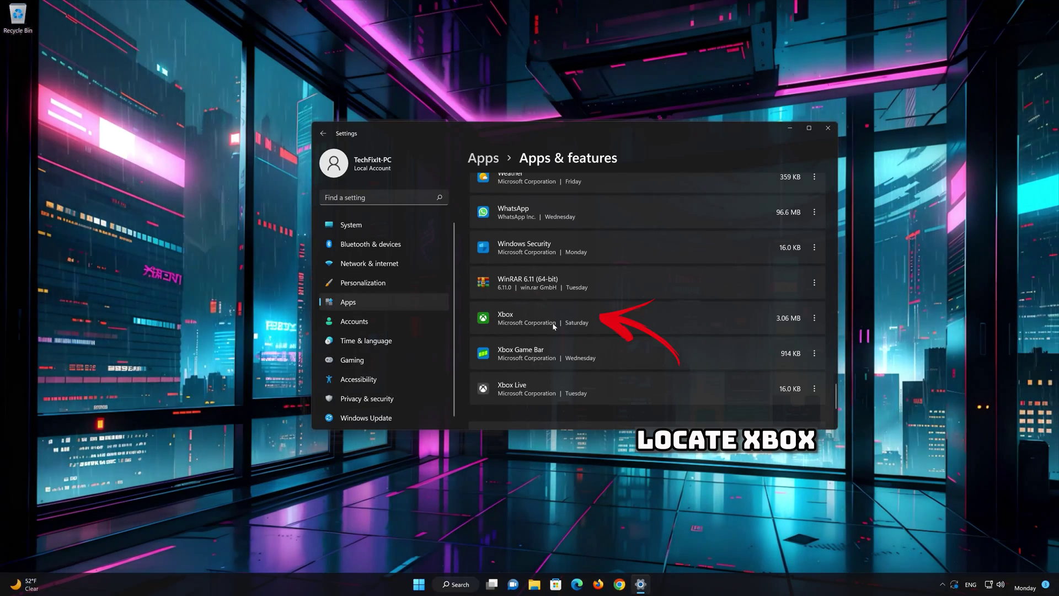
click(814, 318)
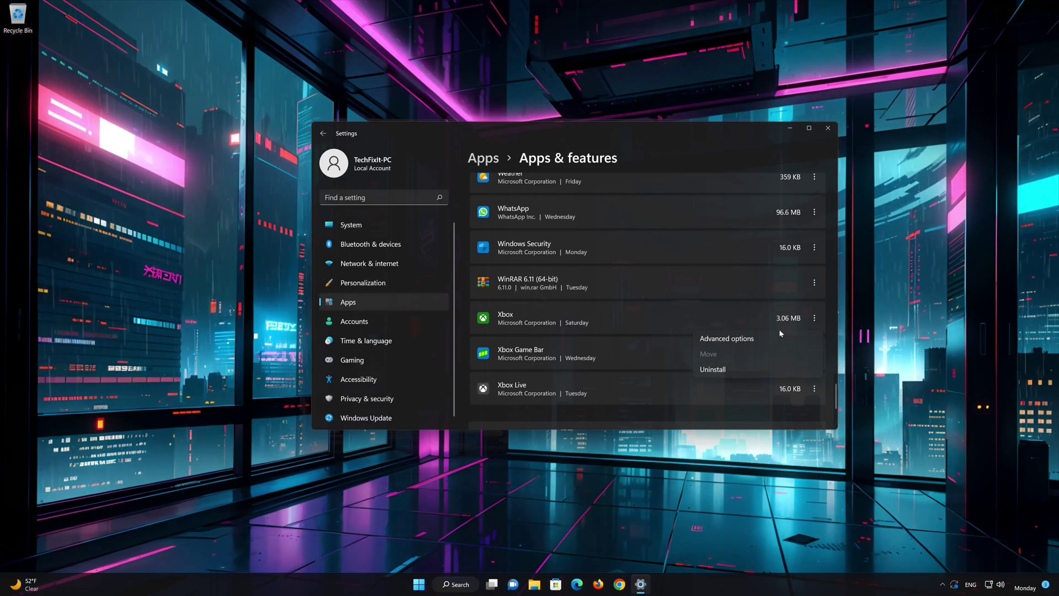
click(729, 341)
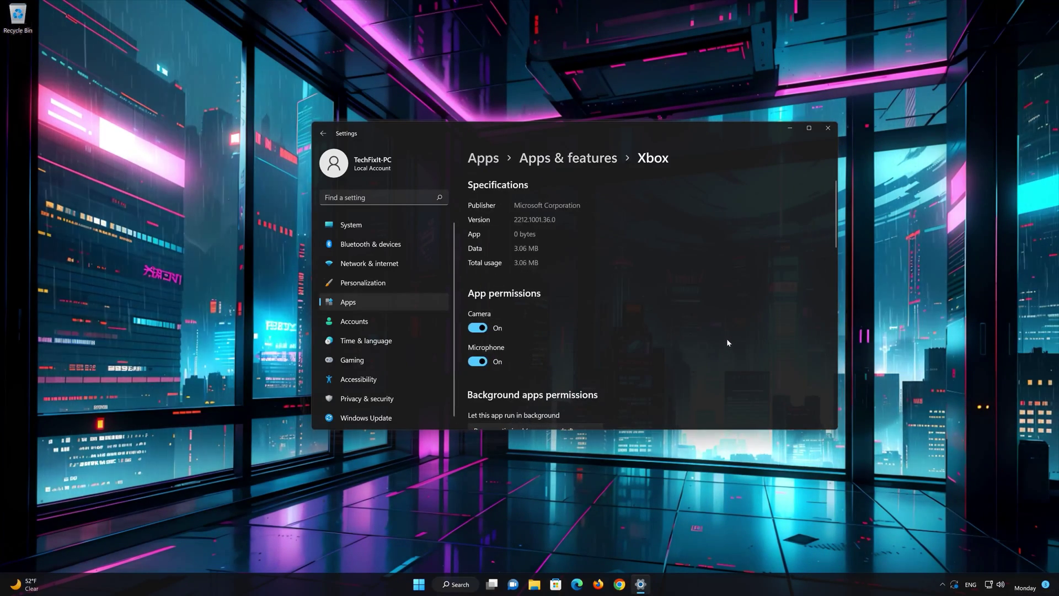
Step: Repair the Xbox app and reset it, confirming the deletion of its app data
scroll(727, 341, down, 10)
scroll(727, 342, down, 5)
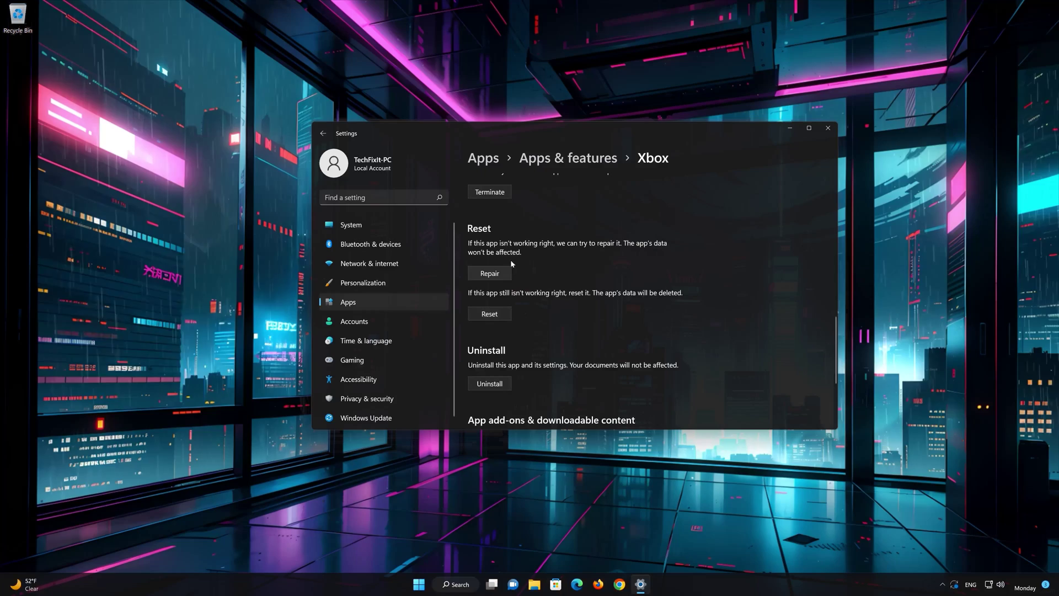
click(488, 276)
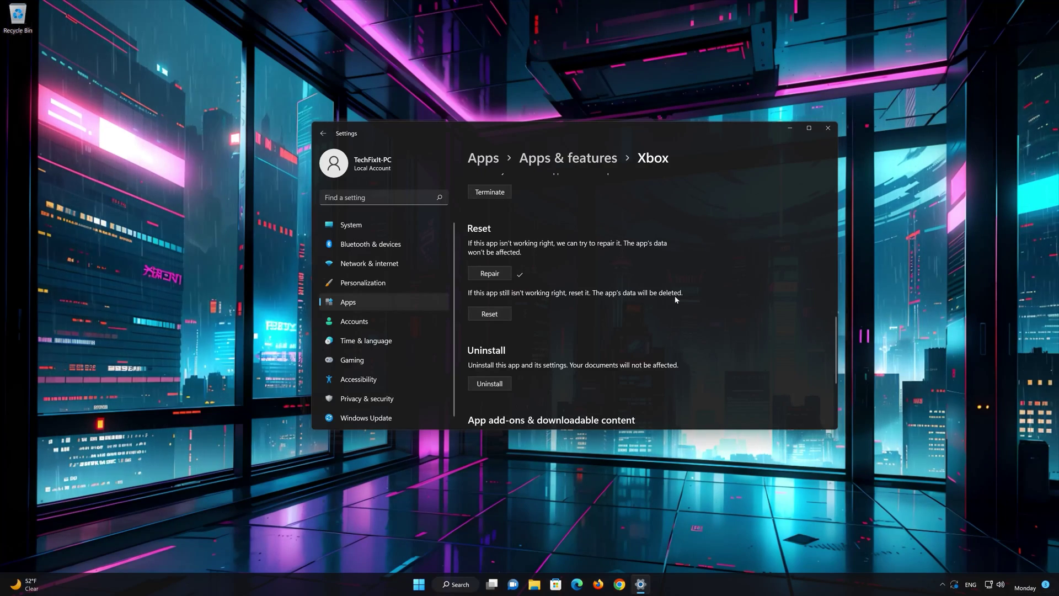
click(492, 314)
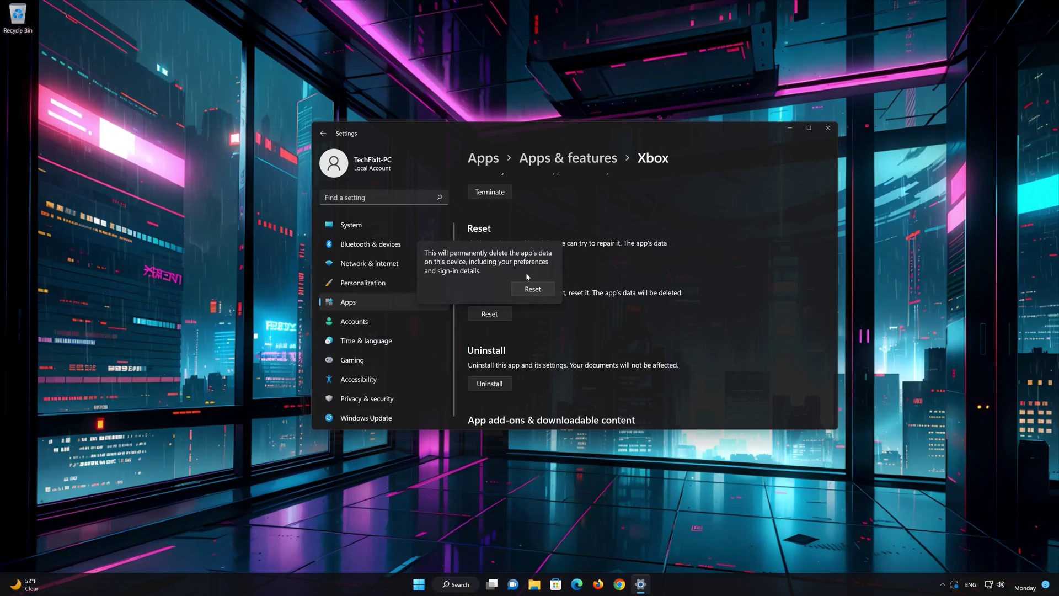
click(533, 289)
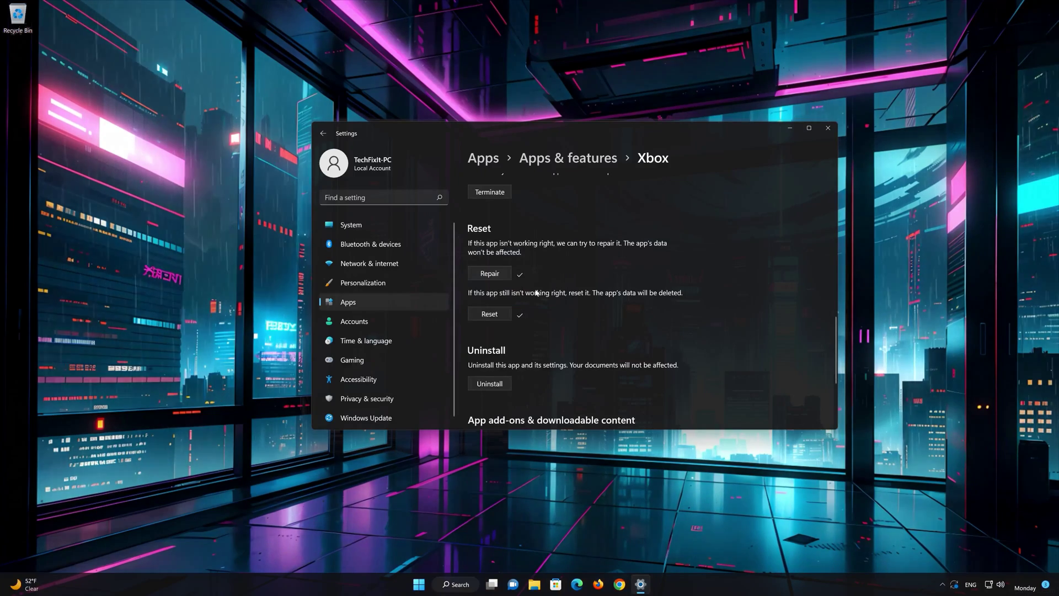
Step: Uninstall the Xbox app from its advanced options page and close Settings
scroll(534, 312, down, 2)
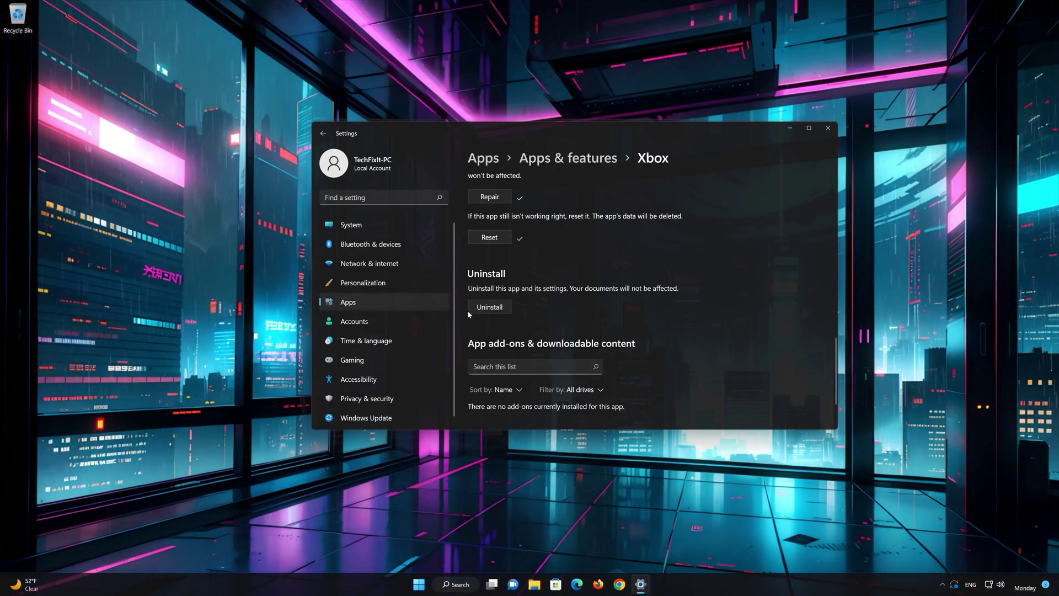
click(491, 308)
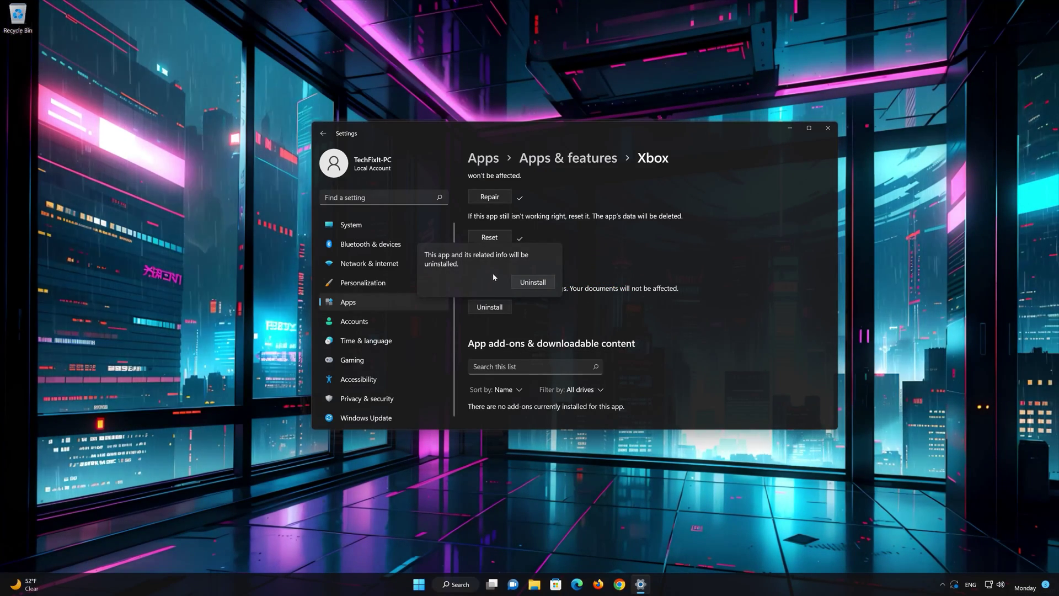
click(538, 284)
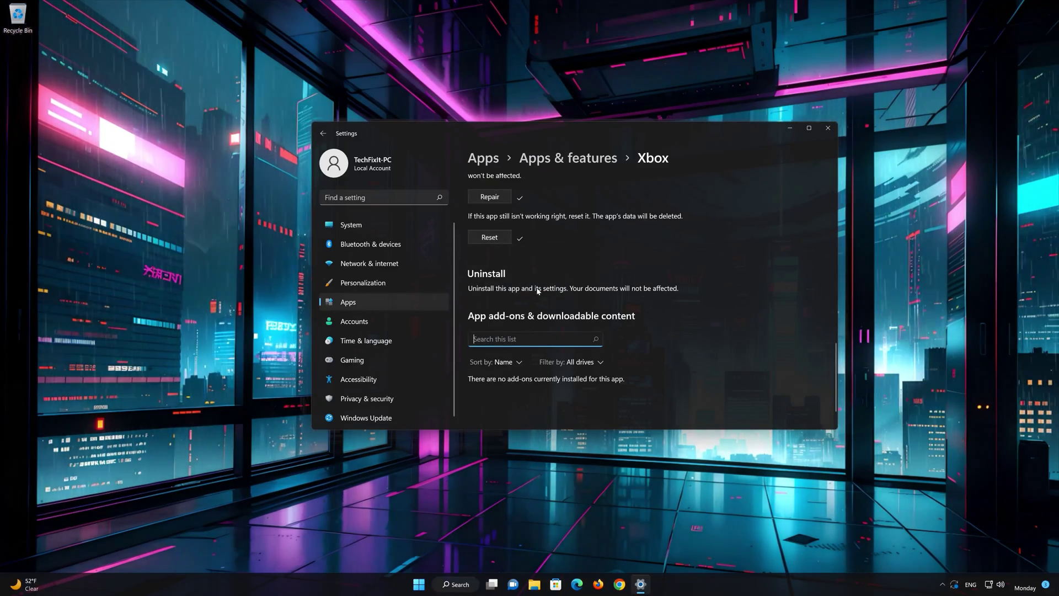
click(828, 128)
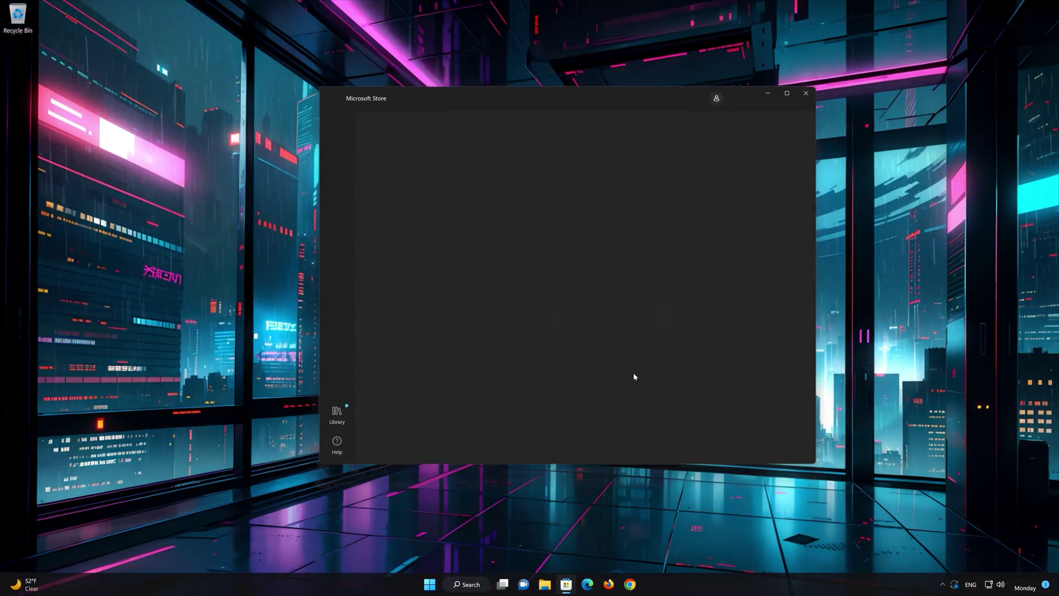
Step: Search the Microsoft Store for "xbox" and install the Xbox app by Microsoft Corporation
click(563, 99)
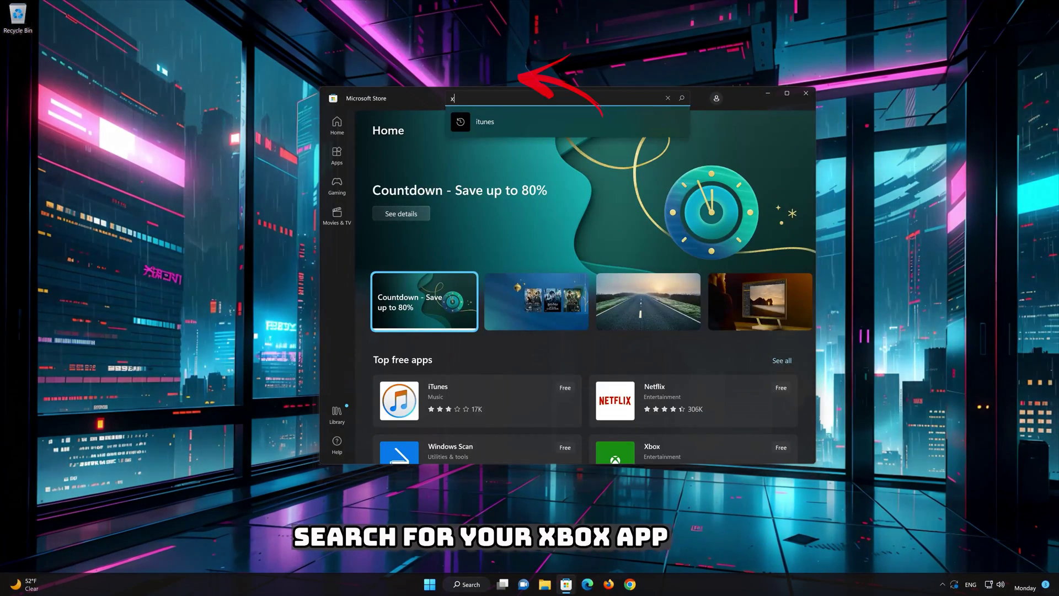
text(xbox)
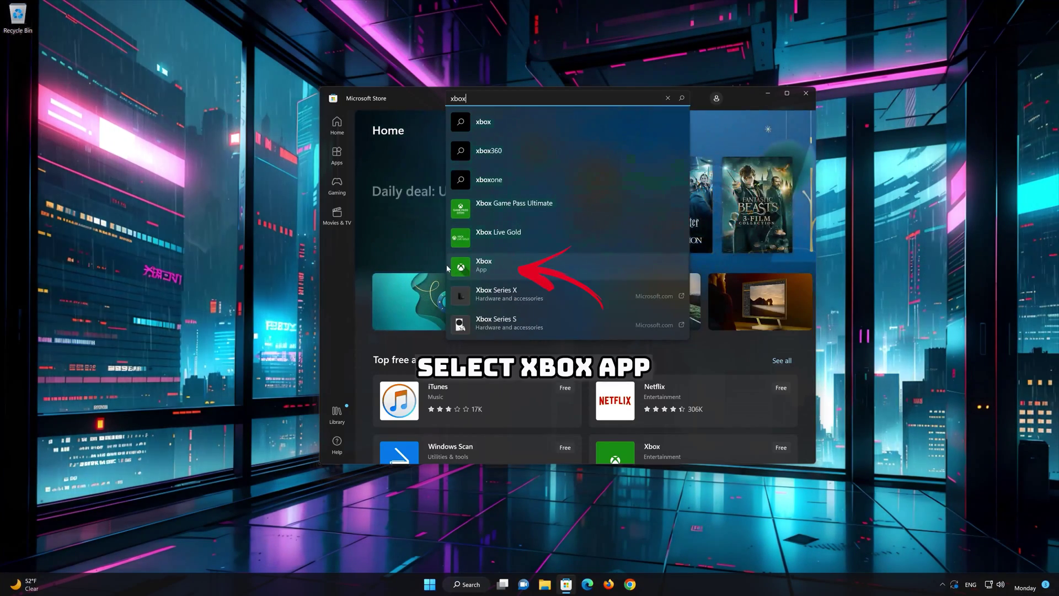
click(499, 263)
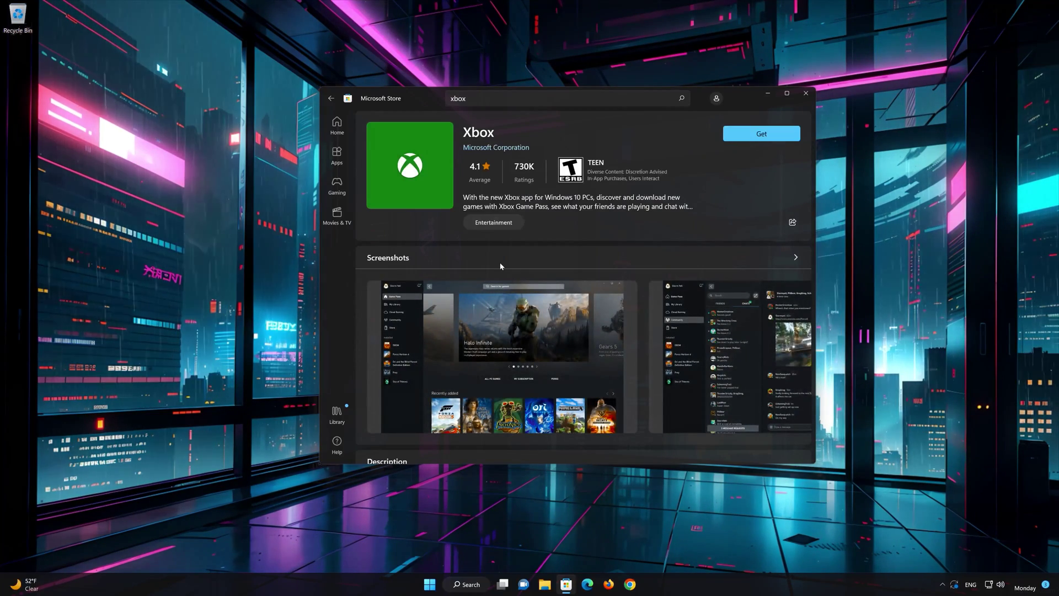
click(755, 139)
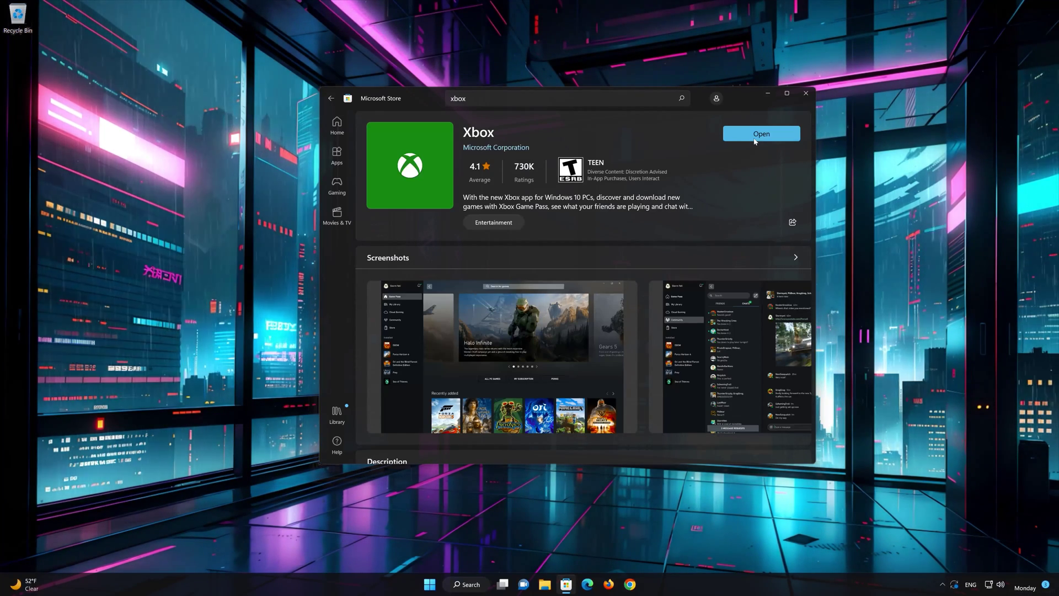
Step: Launch the Xbox app from its store page and browse the Game Pass catalog without signing in, closing both windows when done
click(789, 133)
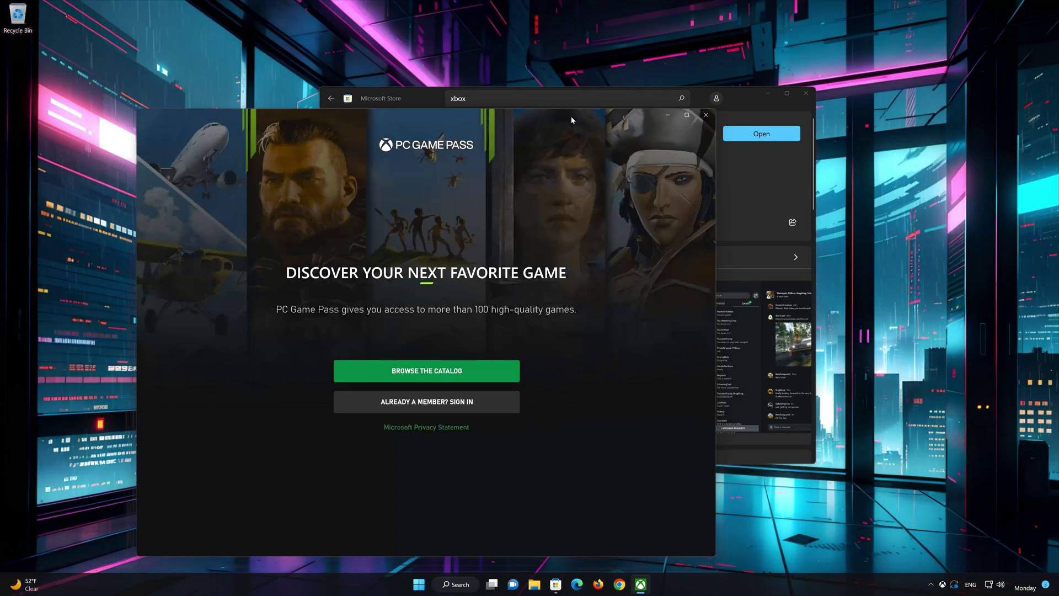
drag(570, 119, 708, 70)
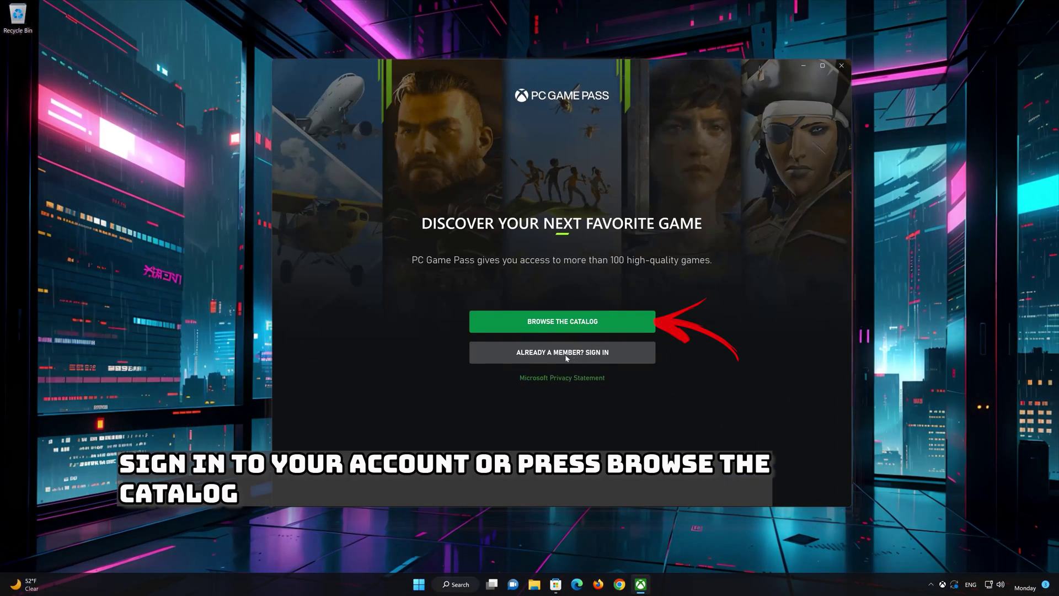
click(587, 322)
scroll(587, 323, down, 8)
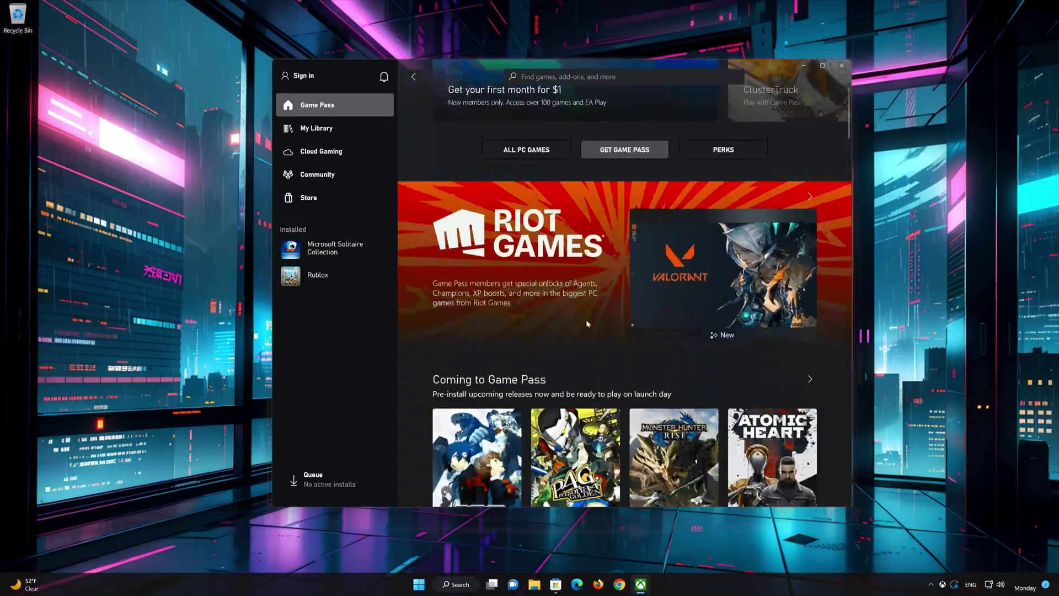
scroll(586, 323, down, 7)
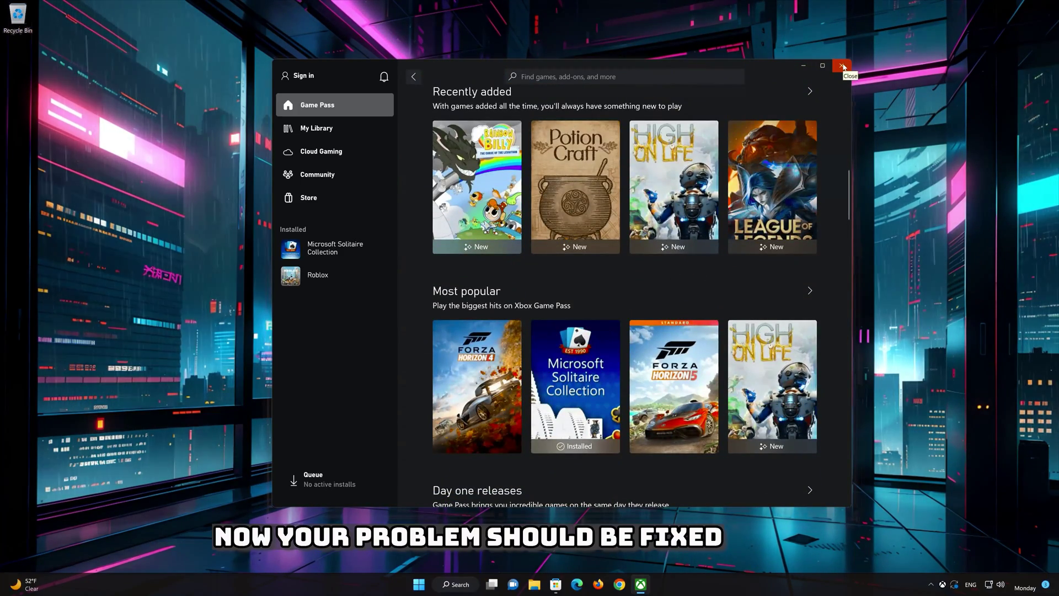
click(842, 67)
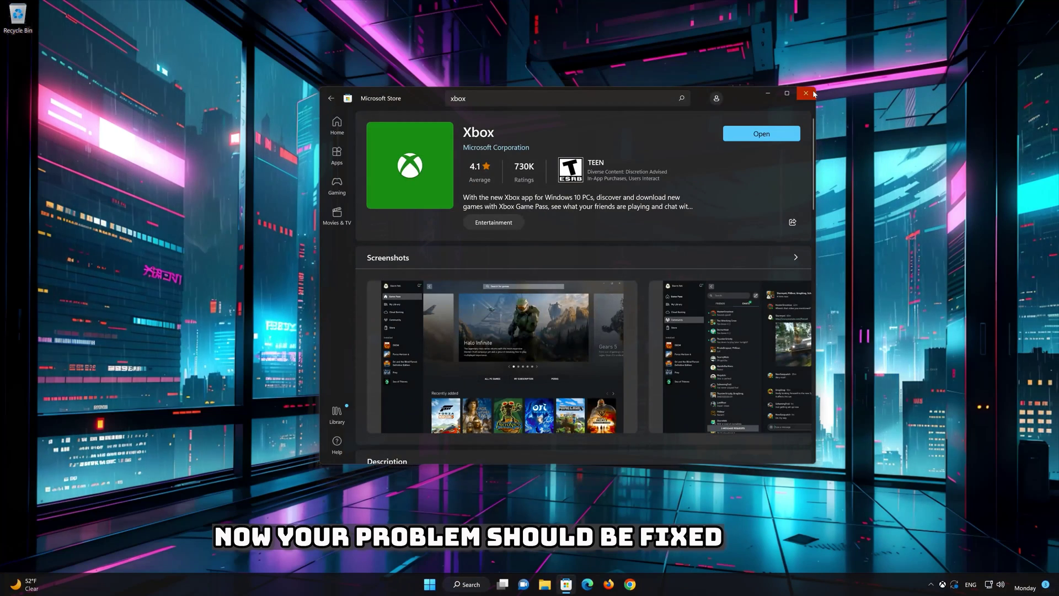
click(813, 93)
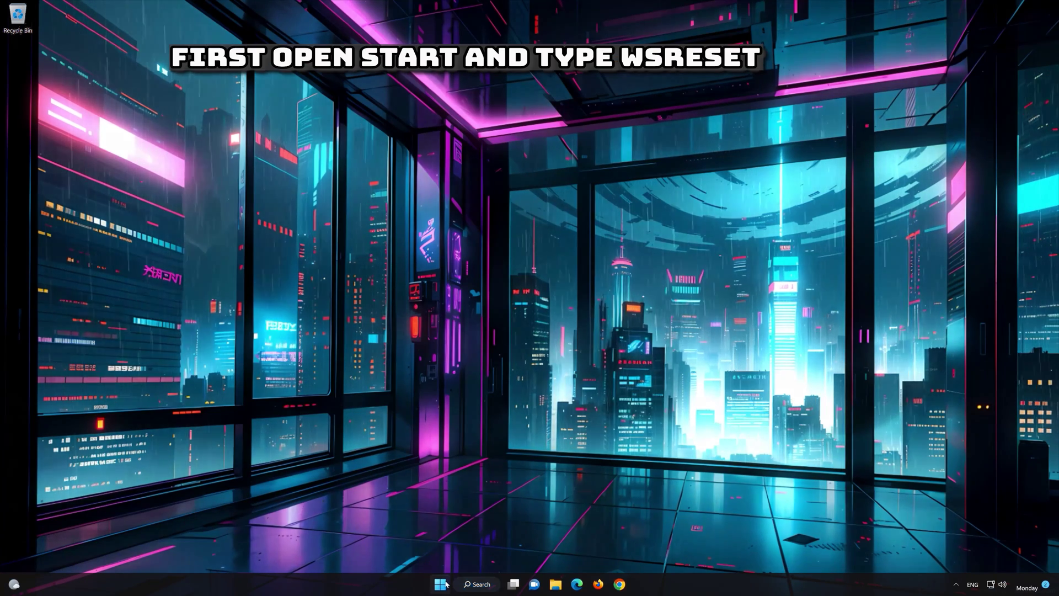
Step: Search Windows for "wsreset" and run the command to reset the Microsoft Store cache
click(441, 584)
text(wsrese)
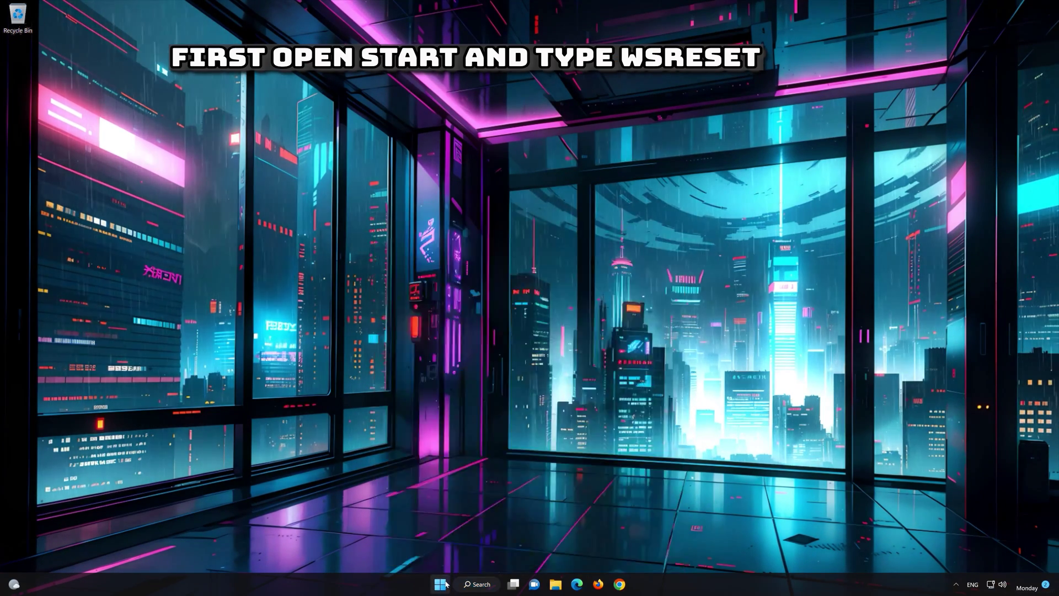
text(t)
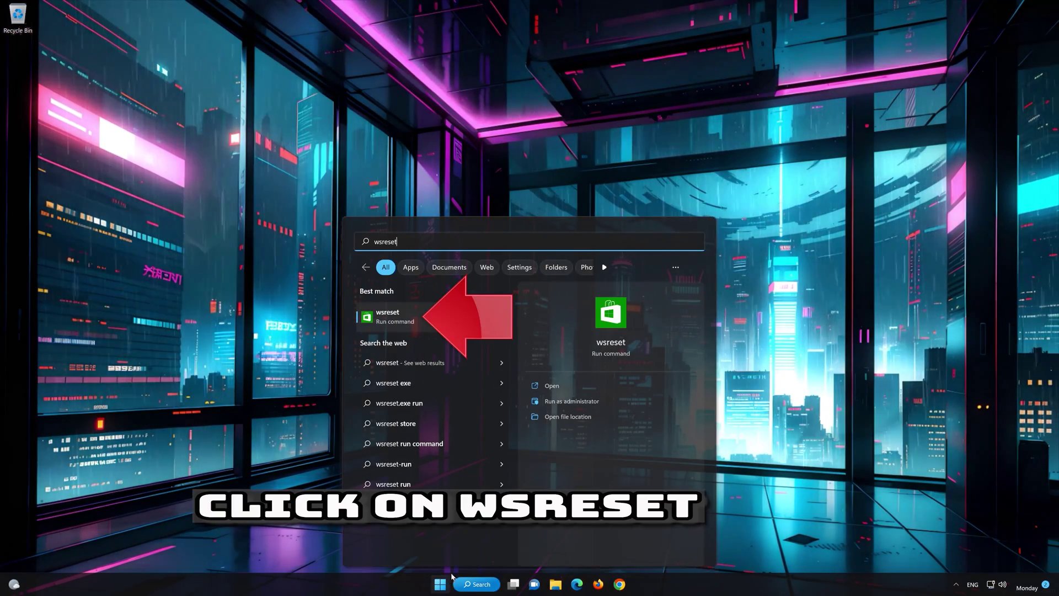
click(448, 320)
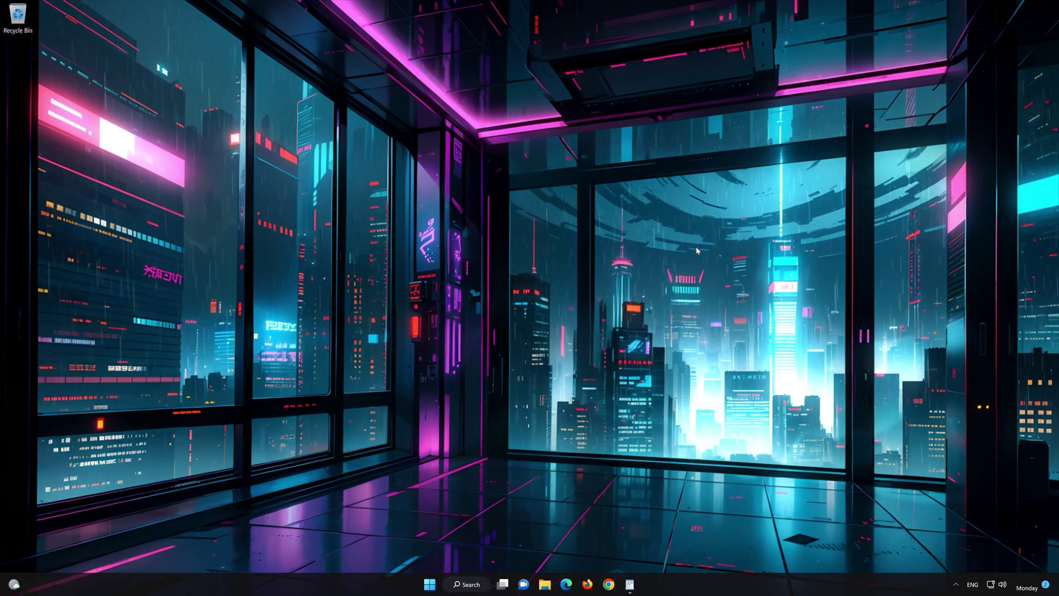
Step: Search for "powershell", run PowerShell 7 (x64) as administrator, allow it to make changes, and reposition its window near the screen's center
click(429, 589)
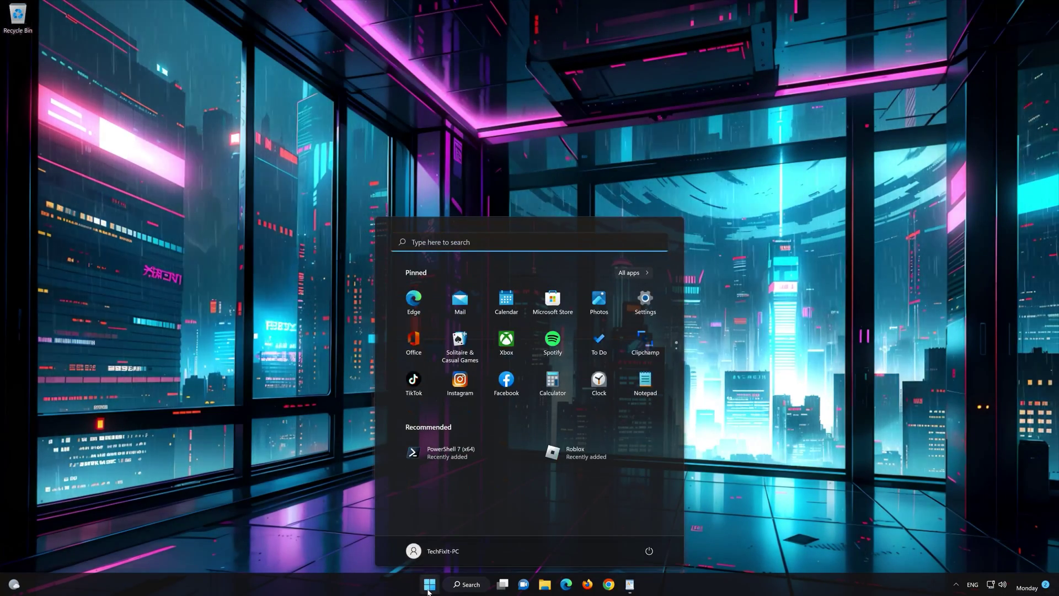
text(powersh)
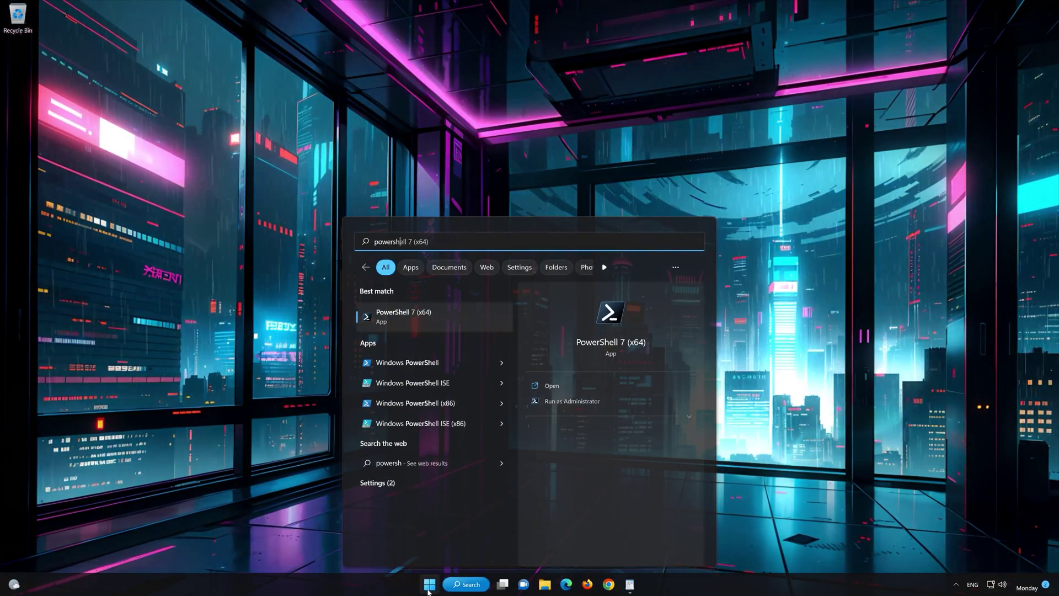
text(ell)
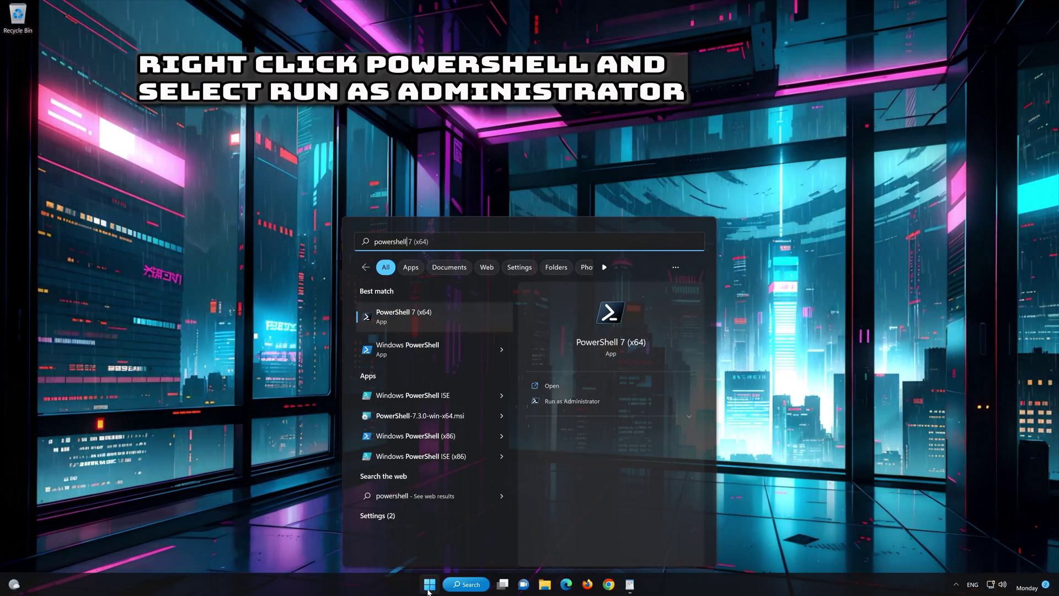
right_click(451, 320)
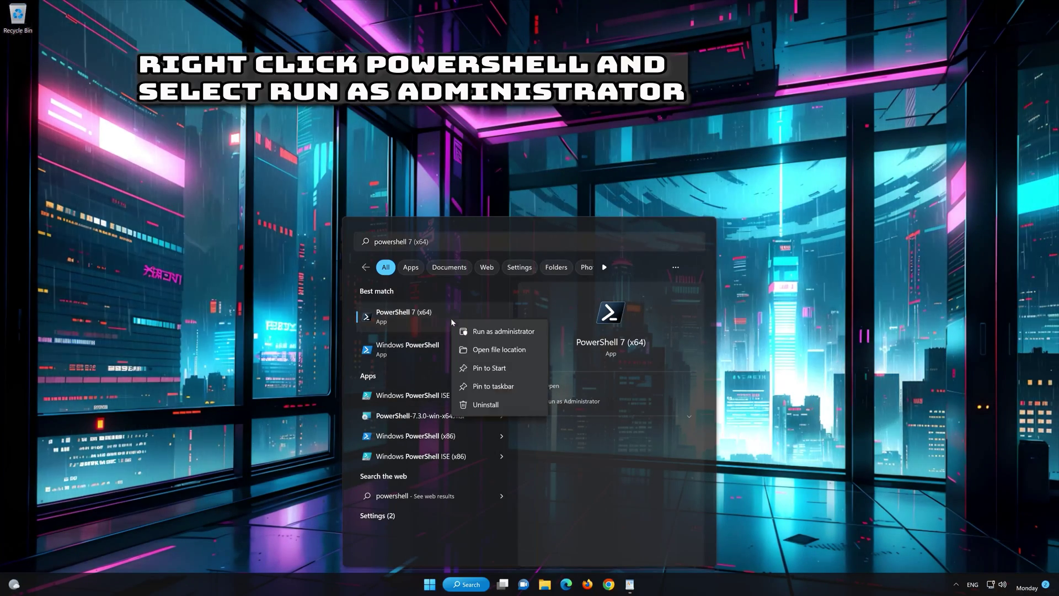
click(521, 332)
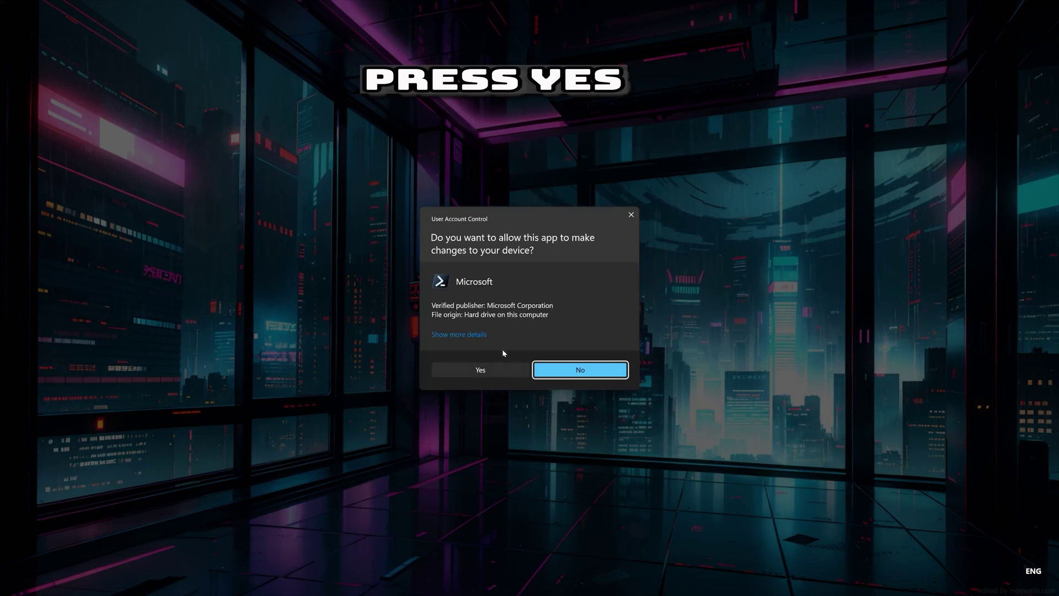
click(479, 370)
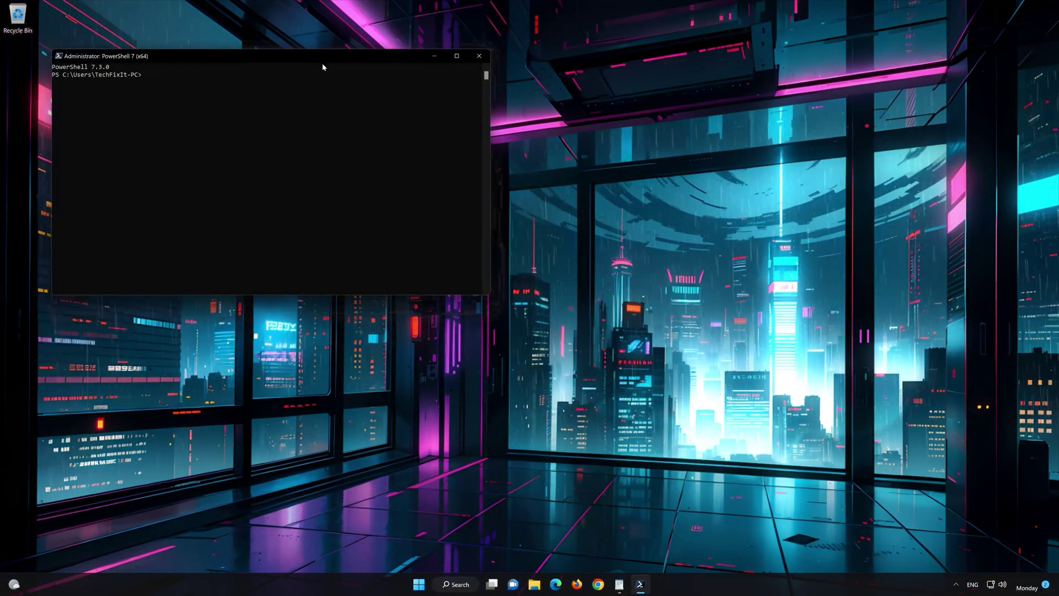
drag(323, 57, 618, 115)
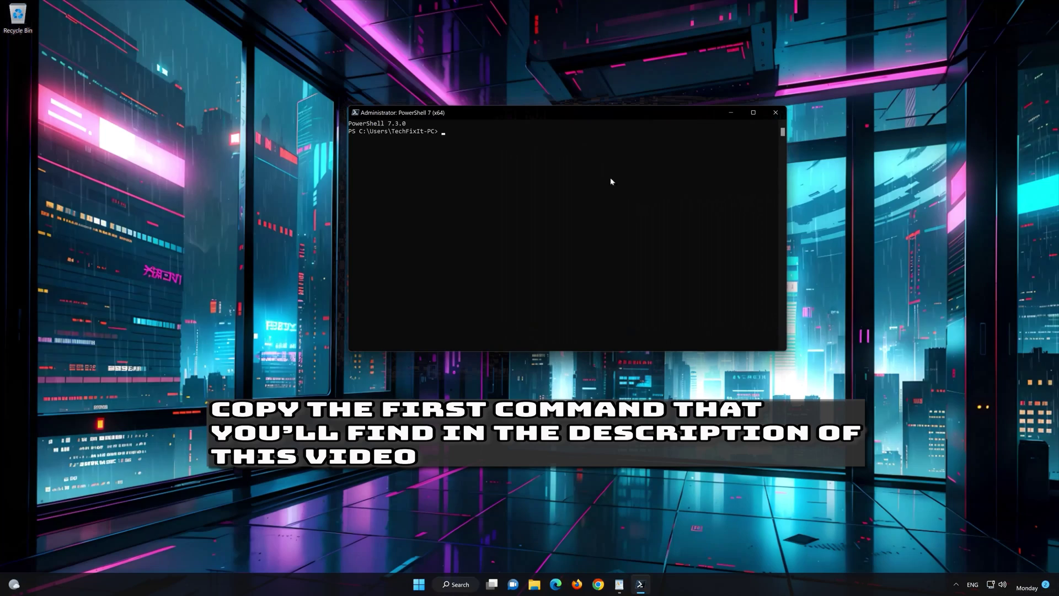
Step: Copy the first command, Get-AppXPackage *WindowsStore* -AllUsers with its Foreach block, from the WordPad document and run it in the PowerShell window
click(618, 591)
drag(648, 174, 427, 160)
right_click(434, 166)
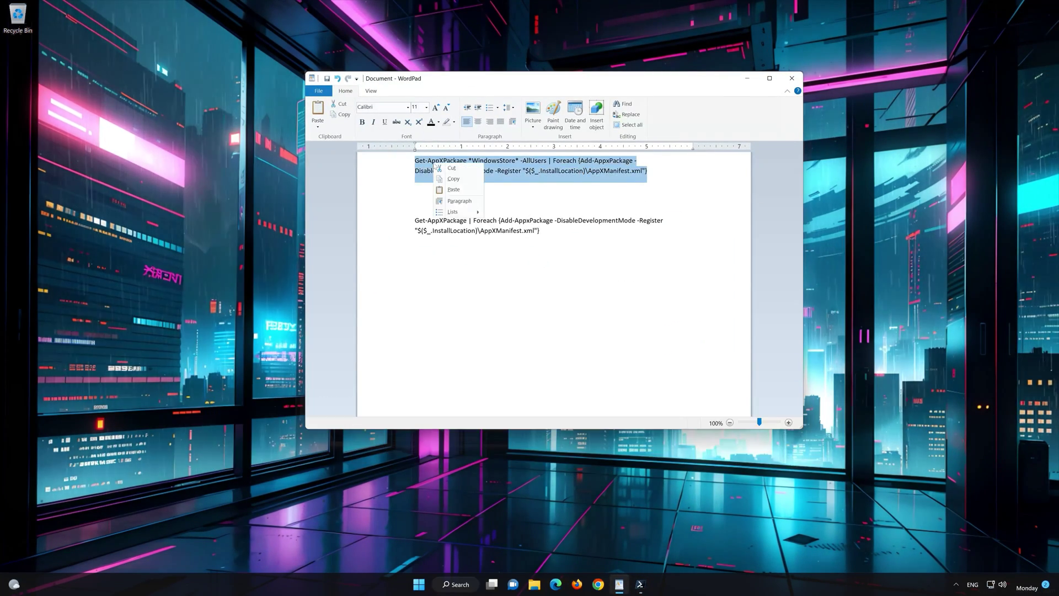
click(454, 185)
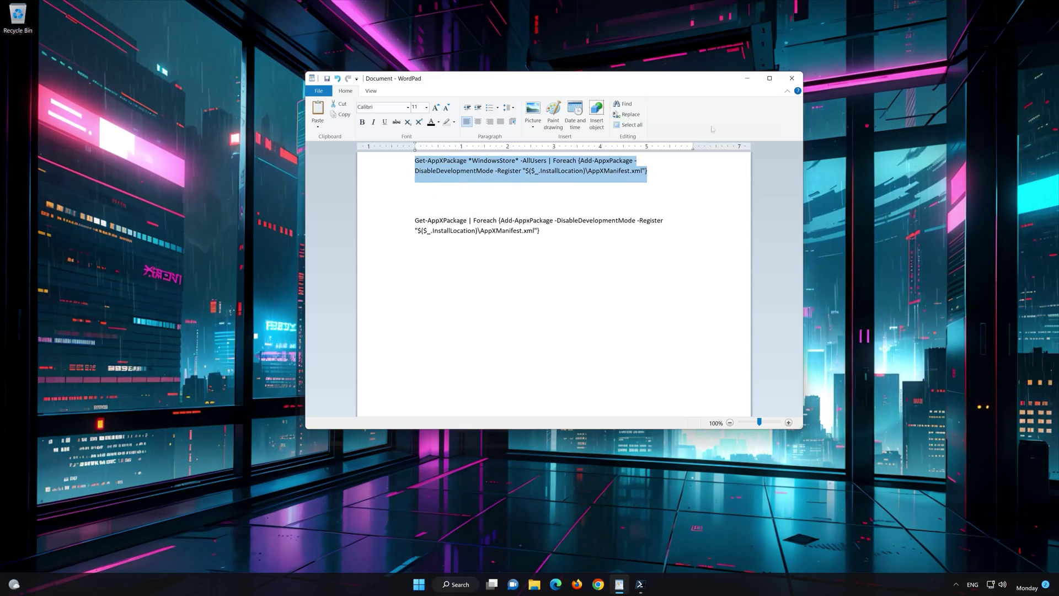
click(749, 79)
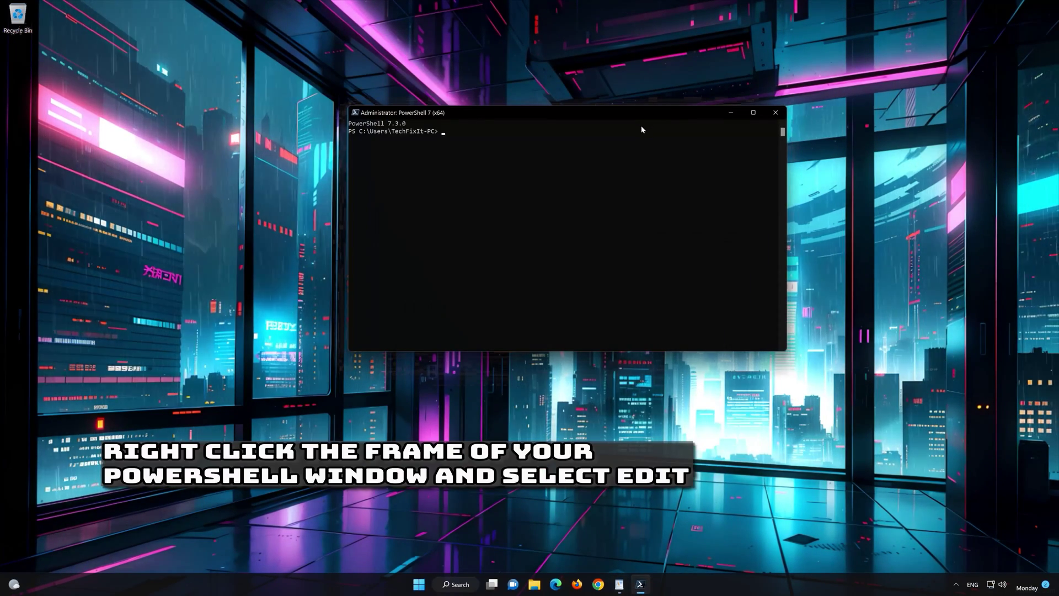
right_click(574, 114)
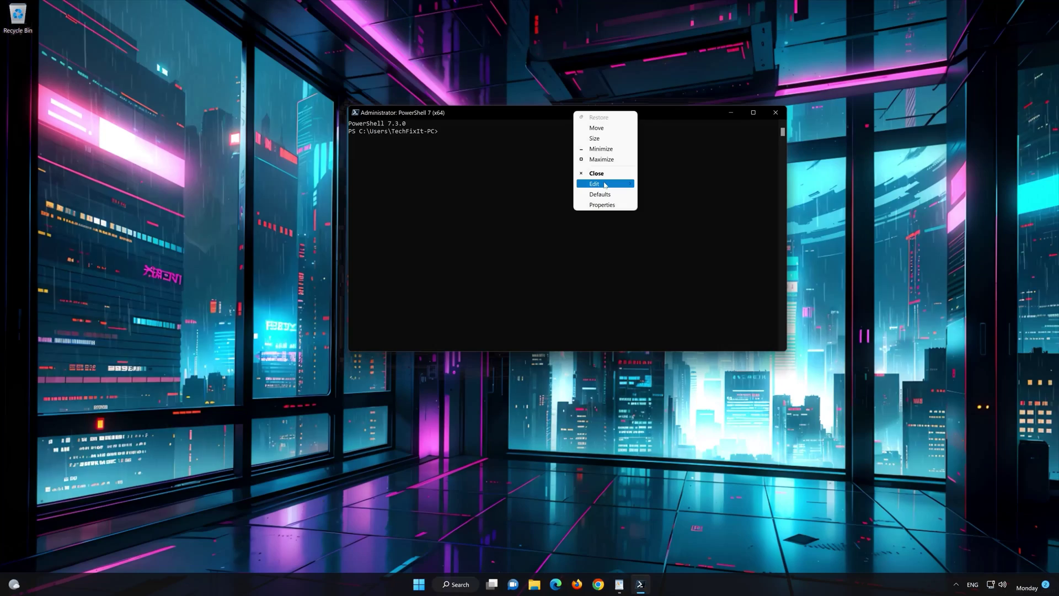
mouse_move(609, 186)
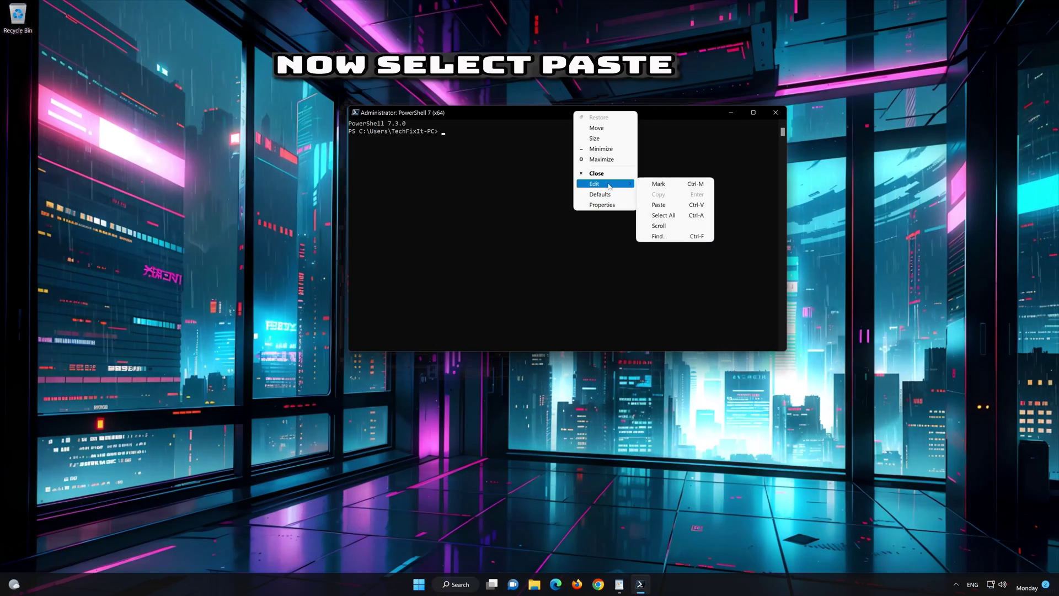
click(688, 203)
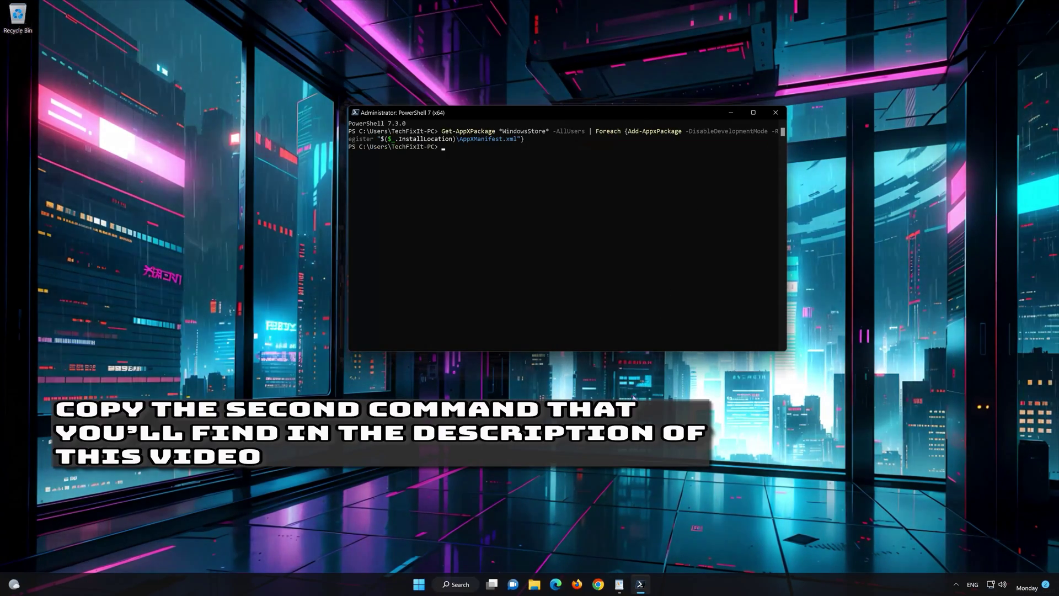
Step: Copy the second command, Get-AppXPackage with its Foreach block, from the WordPad document, run it in PowerShell, and end the session with exit
click(619, 584)
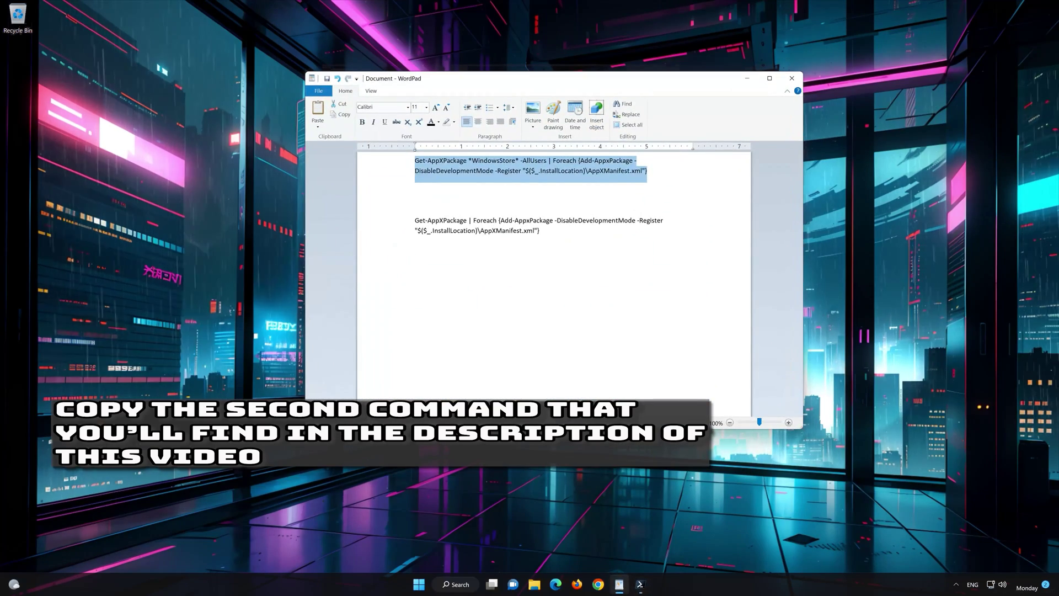
drag(539, 231, 414, 220)
right_click(438, 222)
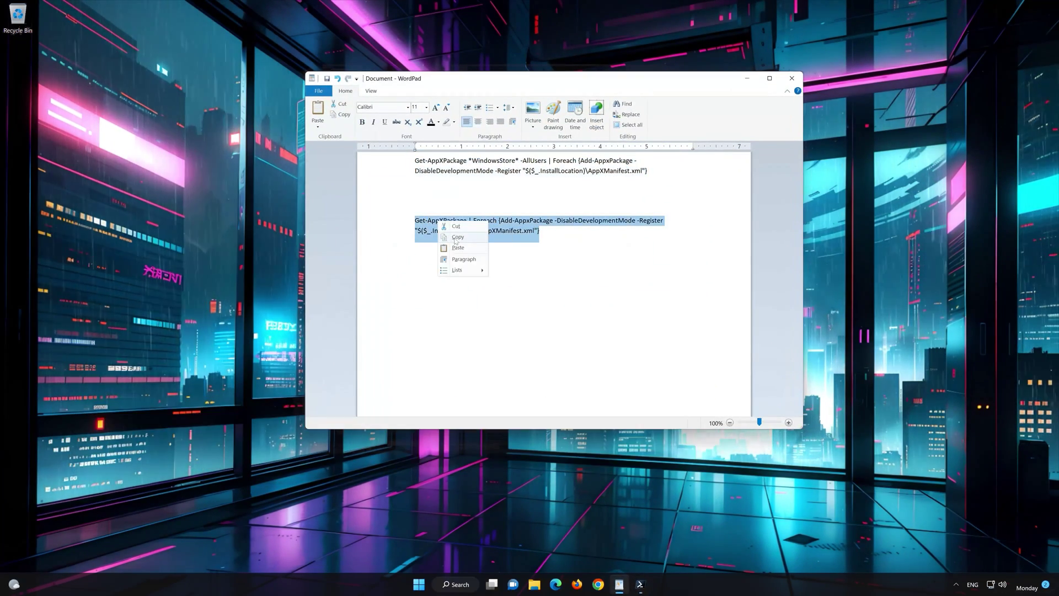
click(457, 237)
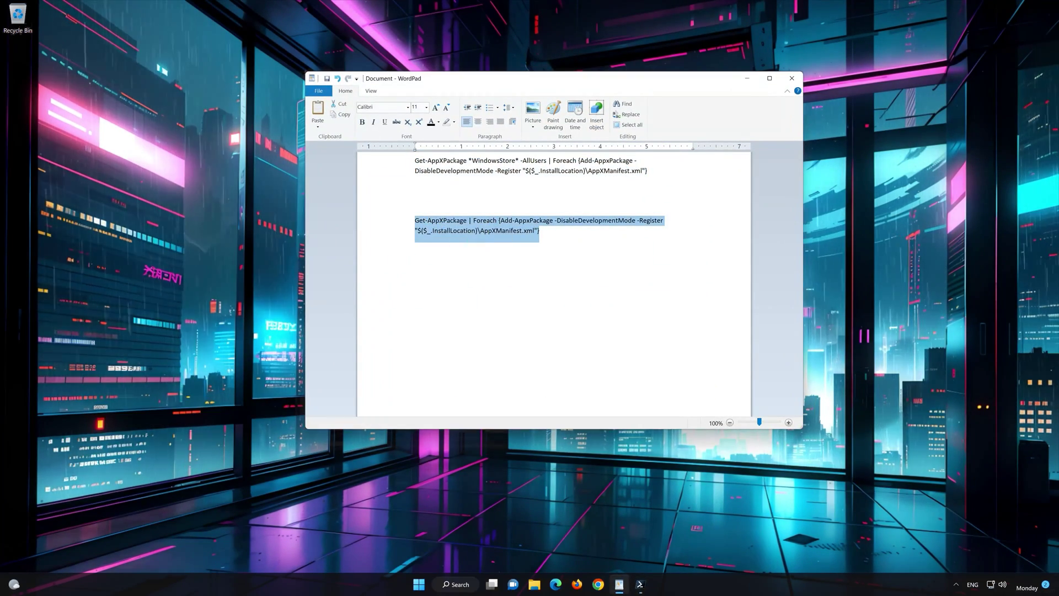
click(746, 81)
right_click(483, 112)
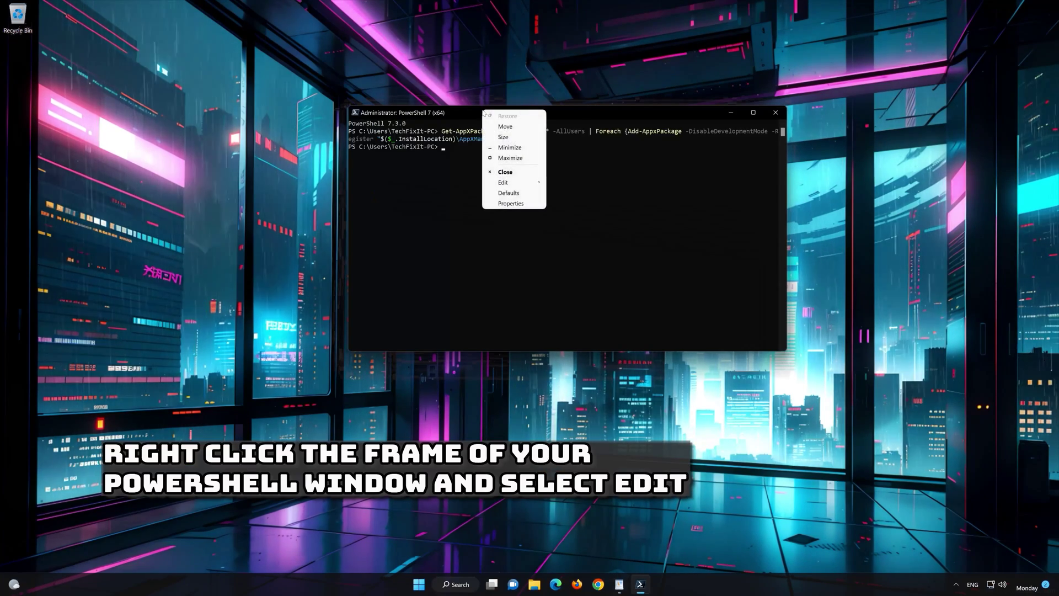
mouse_move(514, 187)
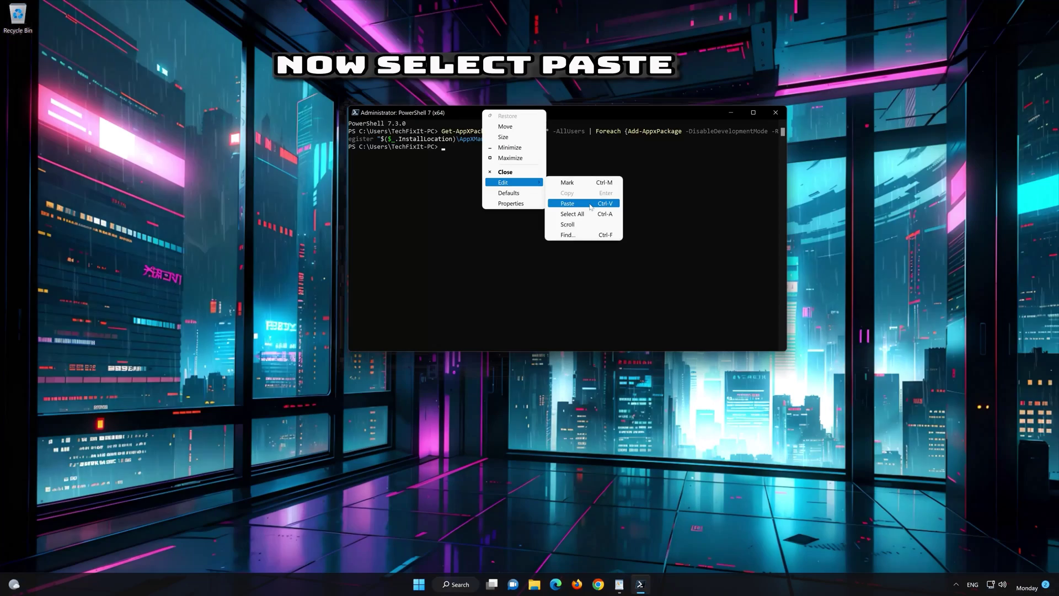
click(567, 203)
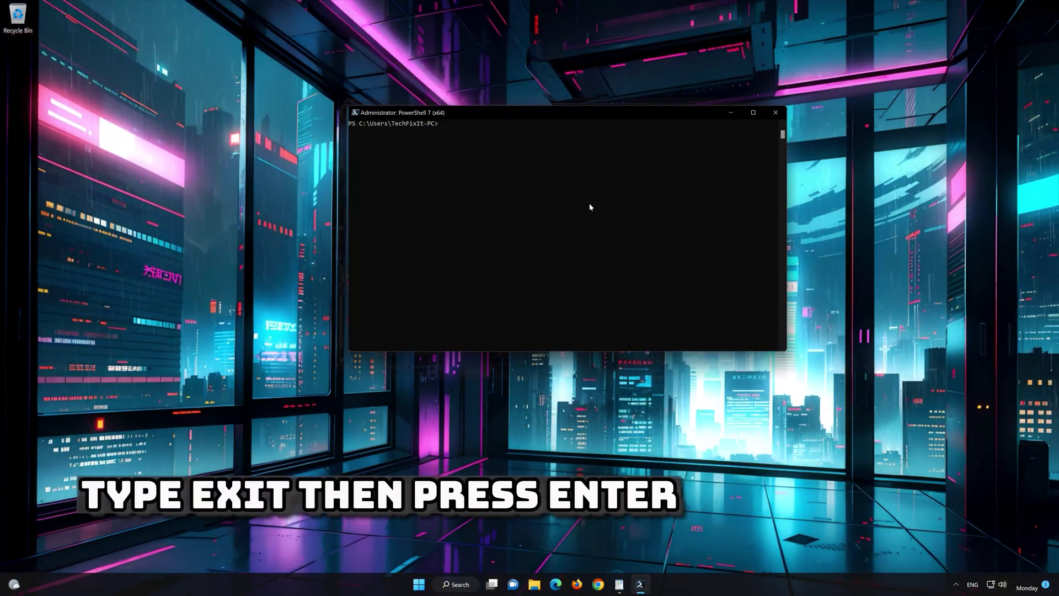
text(exit)
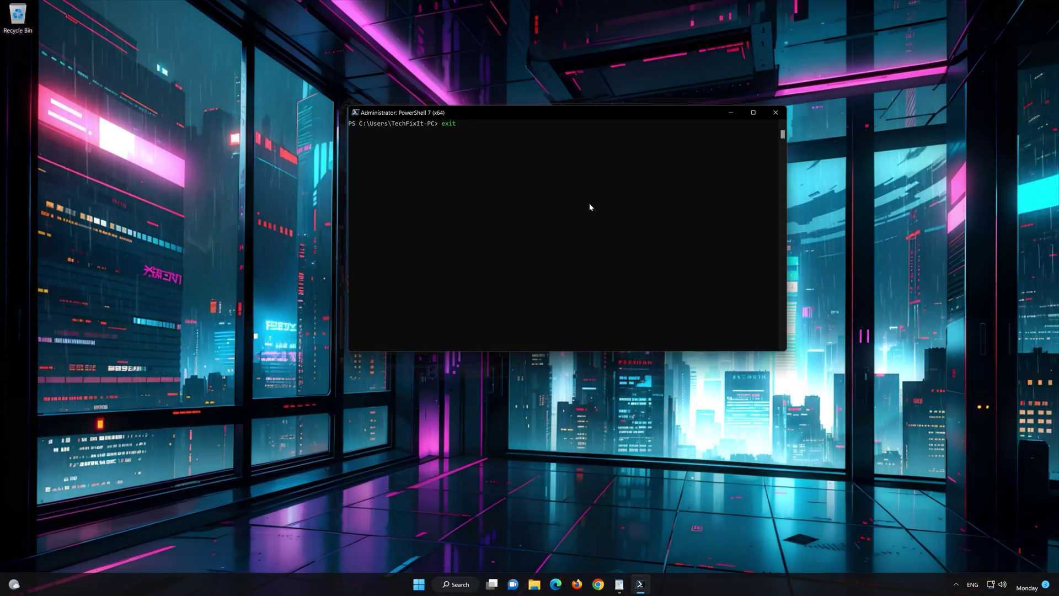
key(Return)
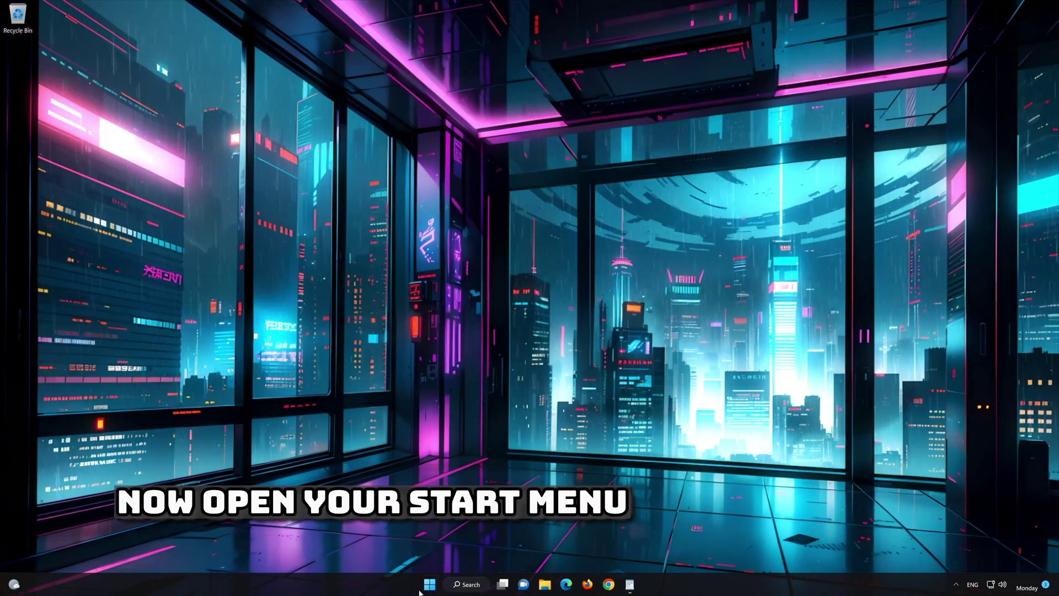
Step: Search Windows for Microsoft Store, pin the app to the taskbar, and open it from there
click(430, 587)
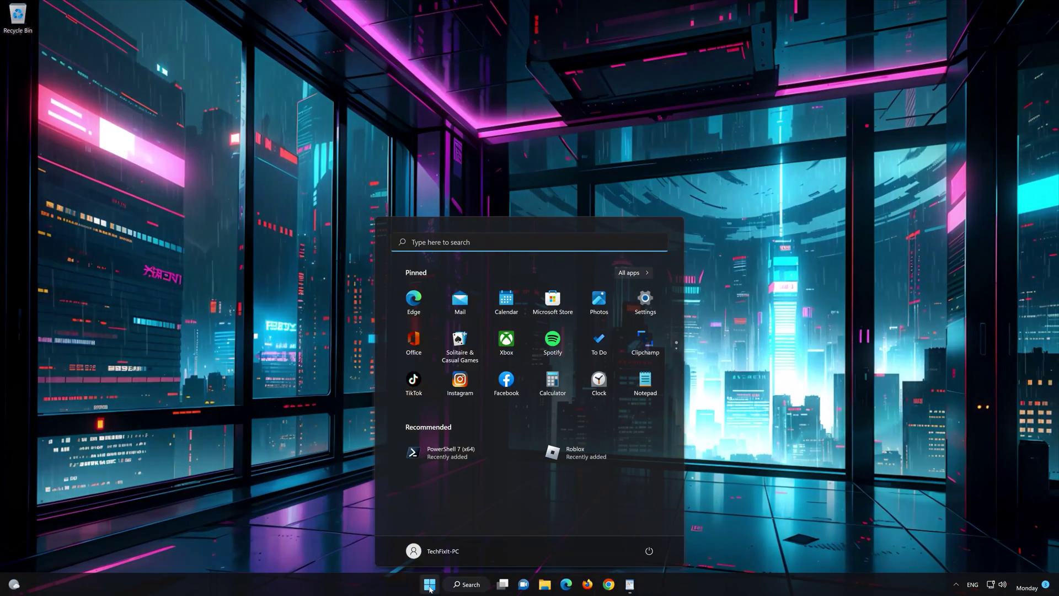
text(microsoft Store)
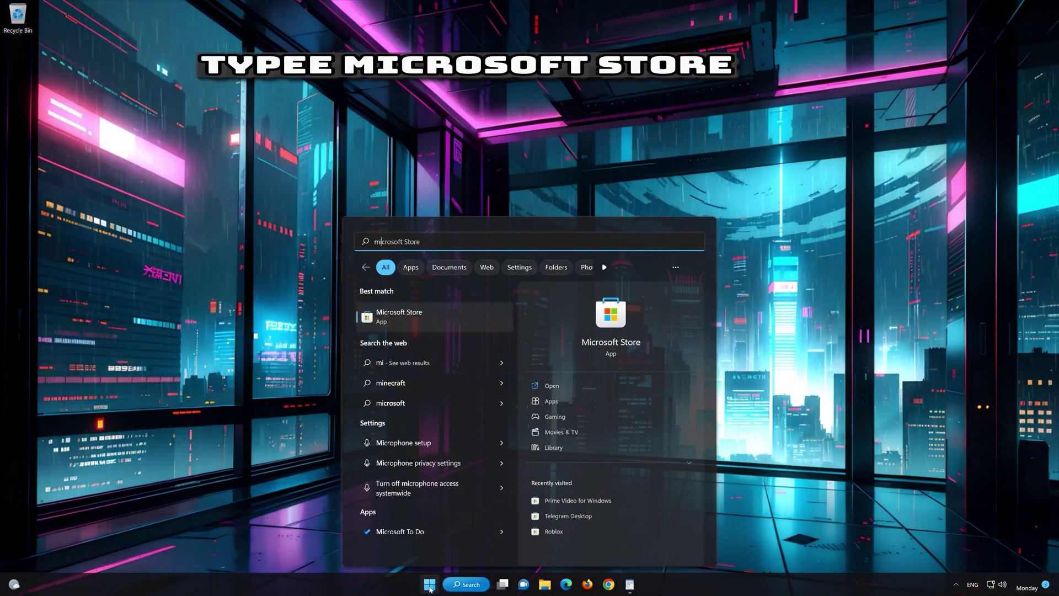
click(426, 340)
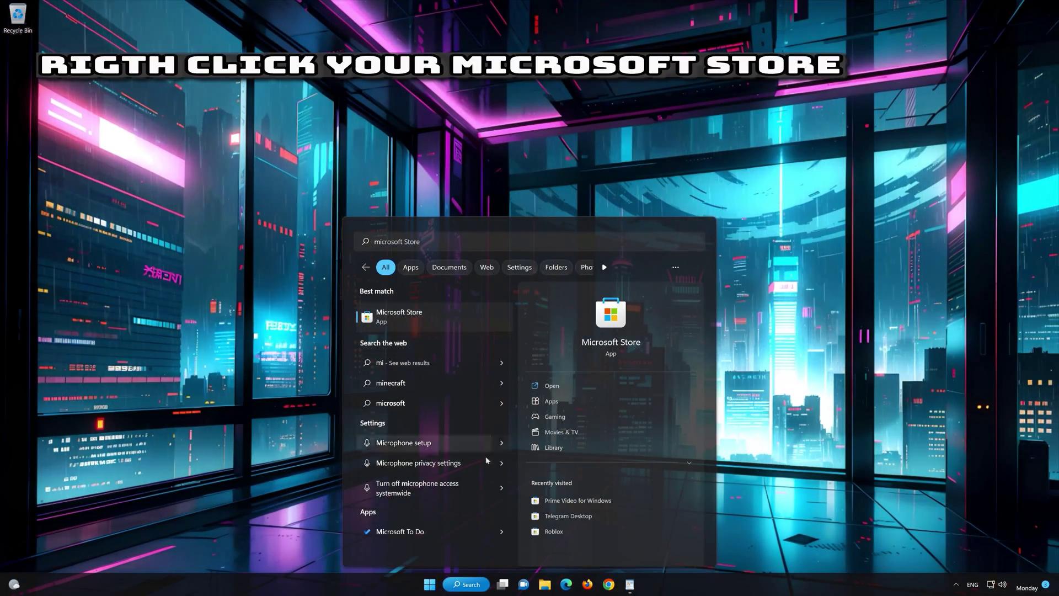
right_click(485, 316)
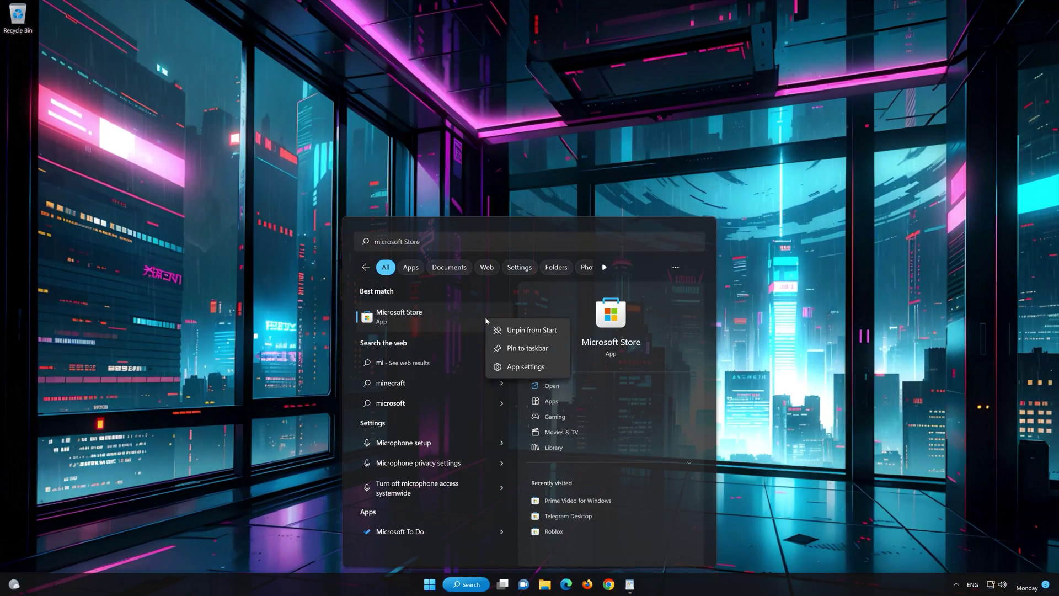
click(532, 349)
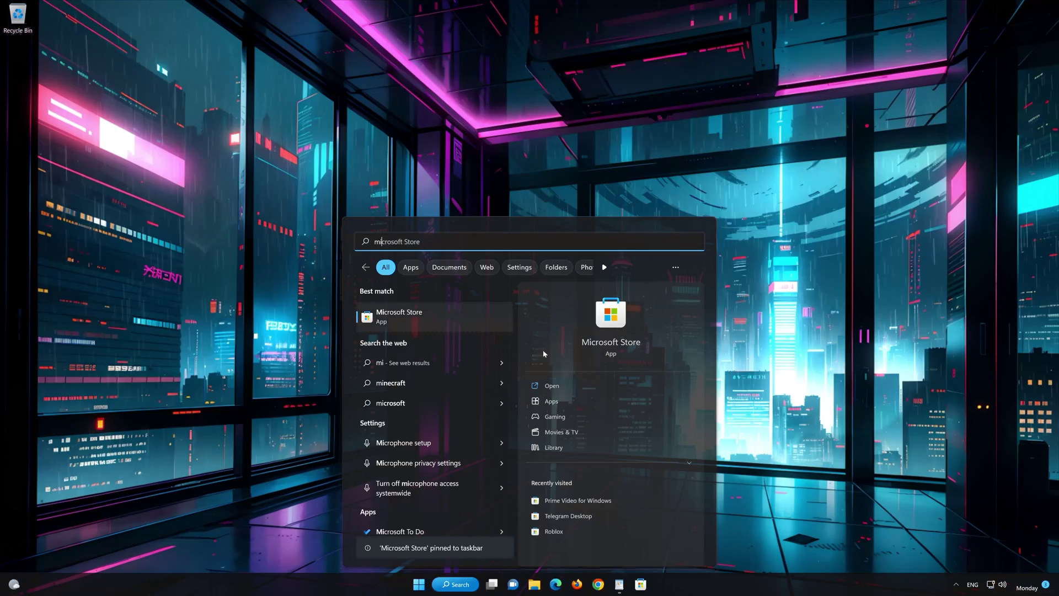
click(640, 584)
click(641, 585)
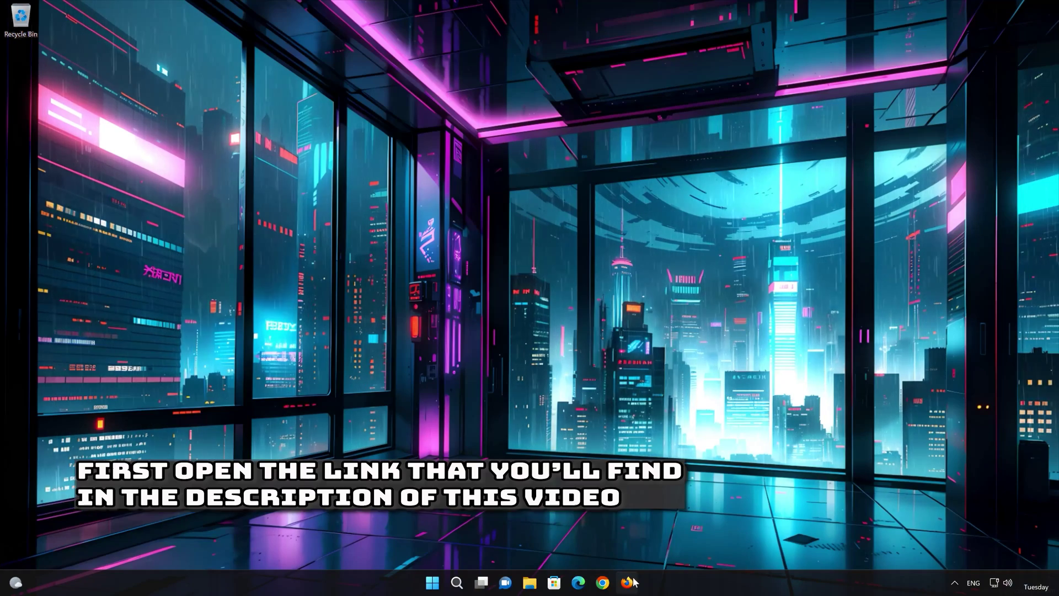
Step: Load microsoft.com/software-download/windows11 in Firefox from the copied link, download the Windows 11 Installation Media tool, and close the browser
click(632, 582)
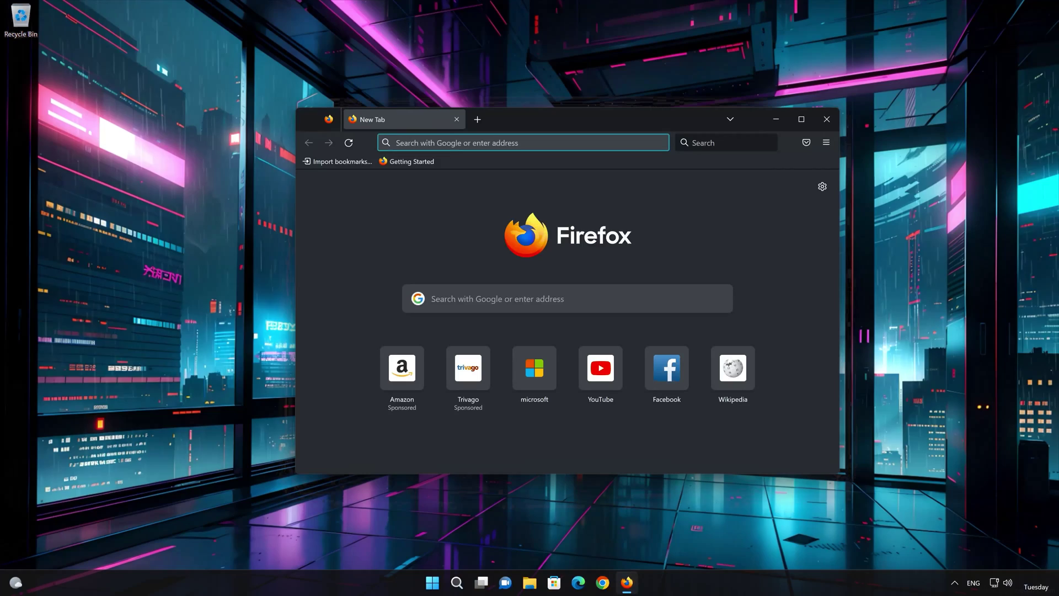
right_click(496, 142)
click(523, 236)
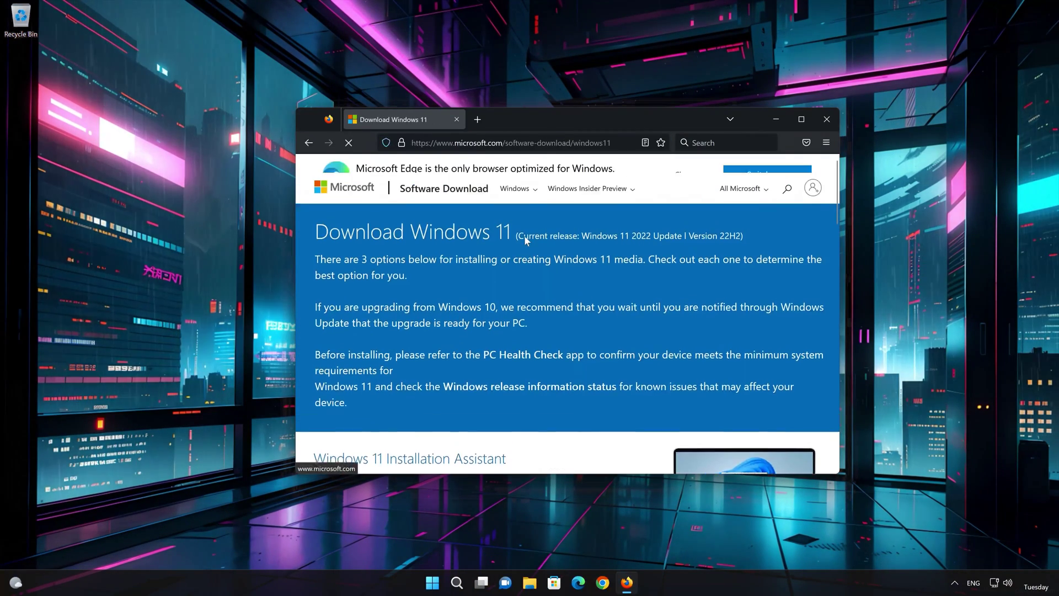
scroll(524, 235, down, 10)
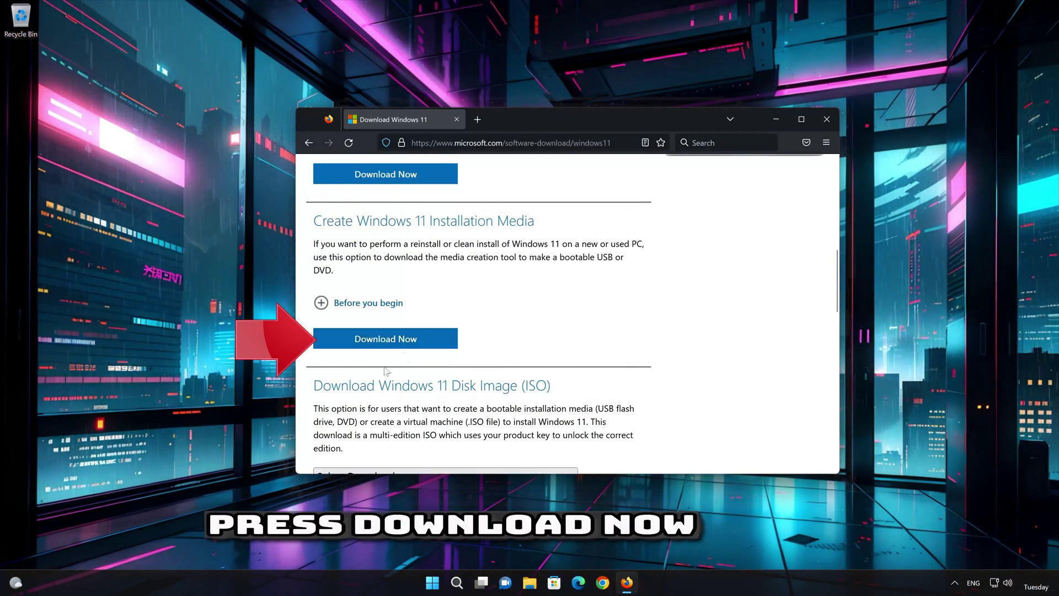
click(406, 345)
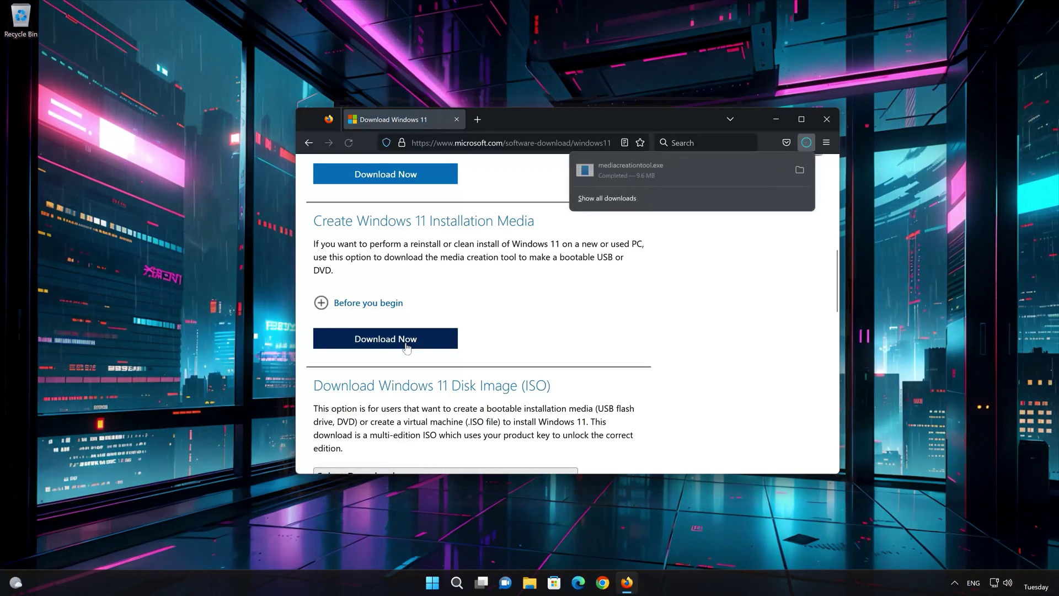
click(826, 119)
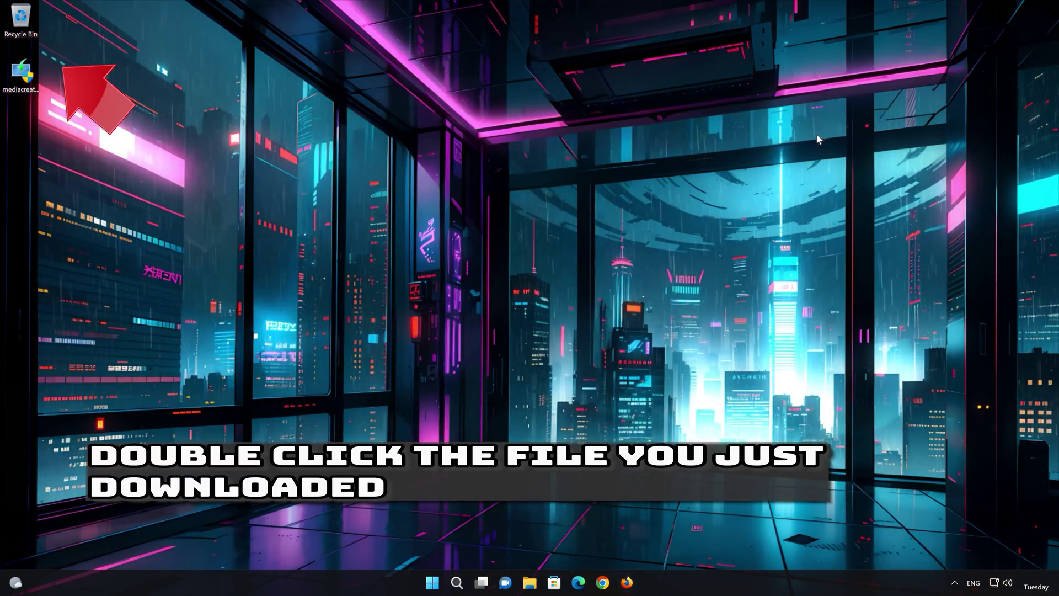
Step: Run the downloaded media creation tool with administrator permission, accept its license terms, and keep the recommended language and edition
double_click(21, 89)
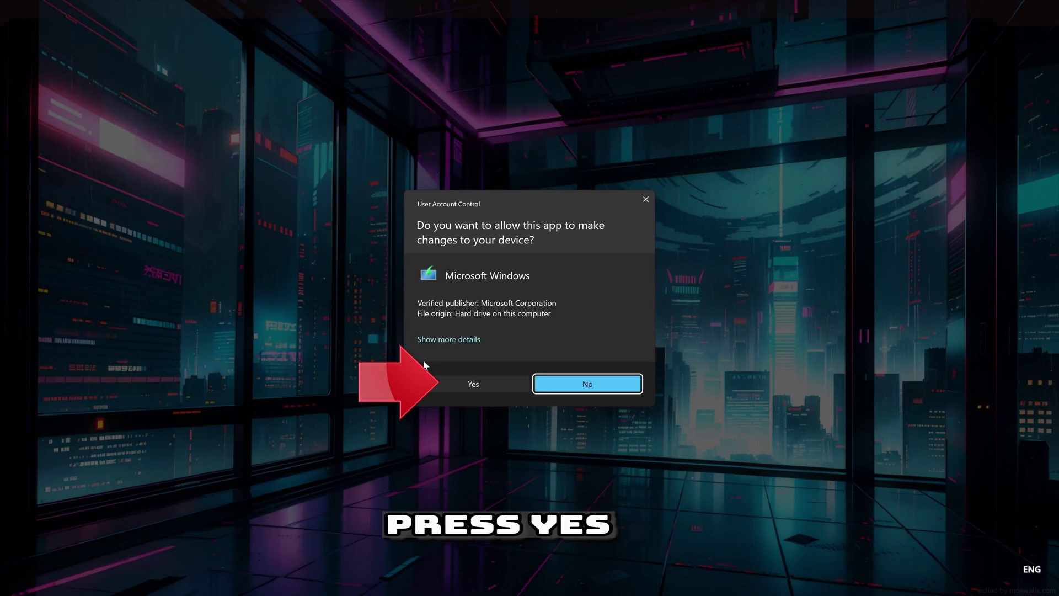
click(468, 385)
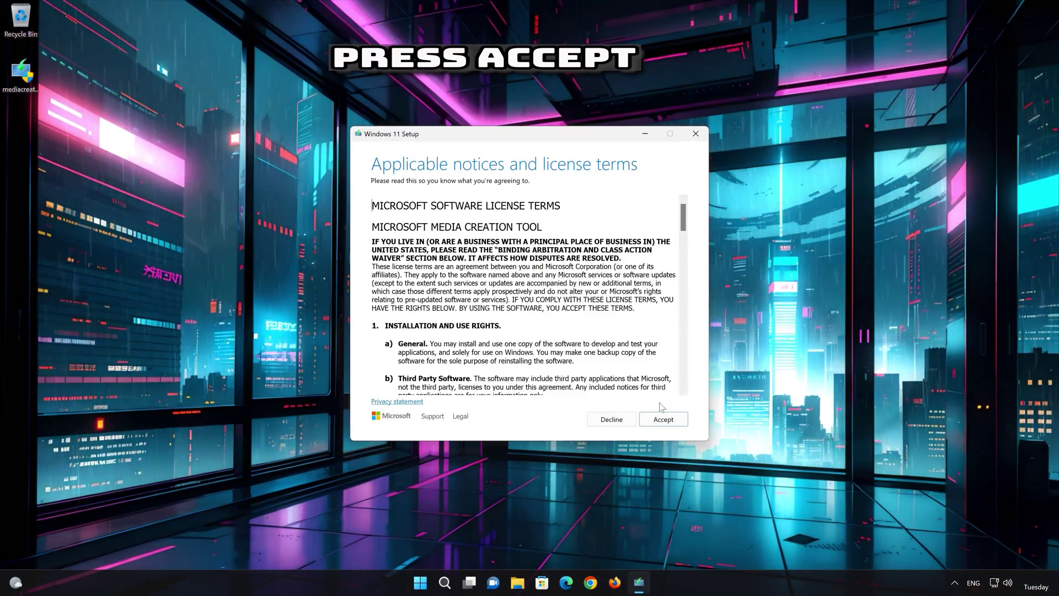
click(669, 423)
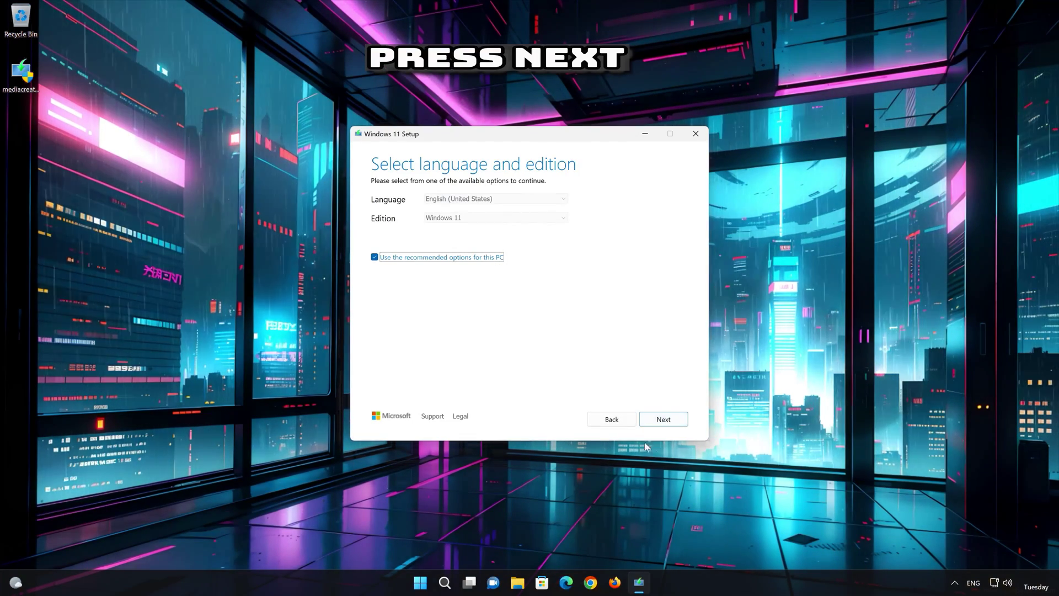
click(677, 424)
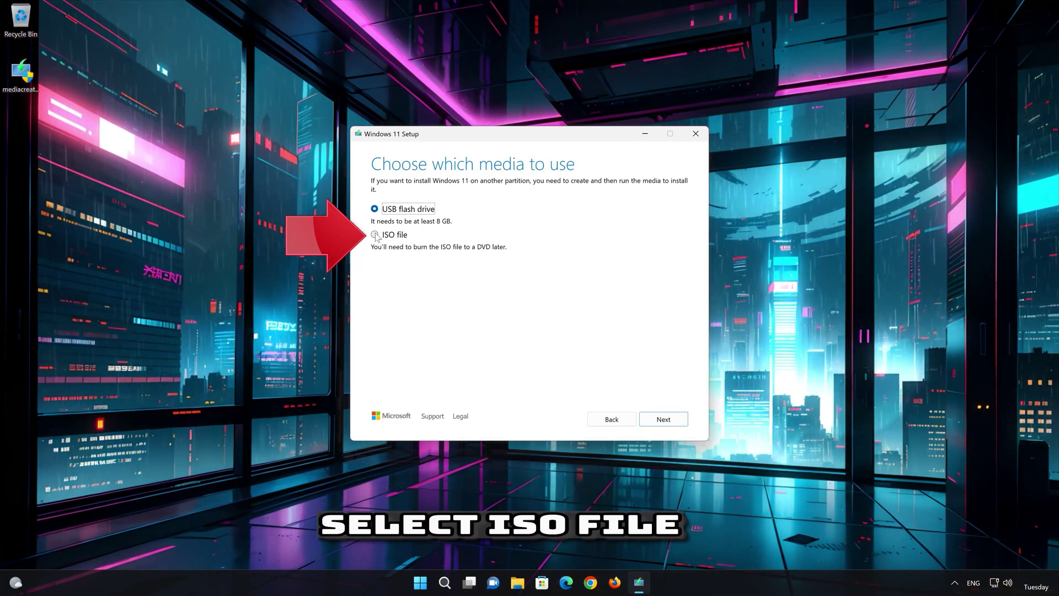
Step: Choose ISO file as the media, save it to the Desktop as Windows 11, and finish the media creation tool
click(375, 235)
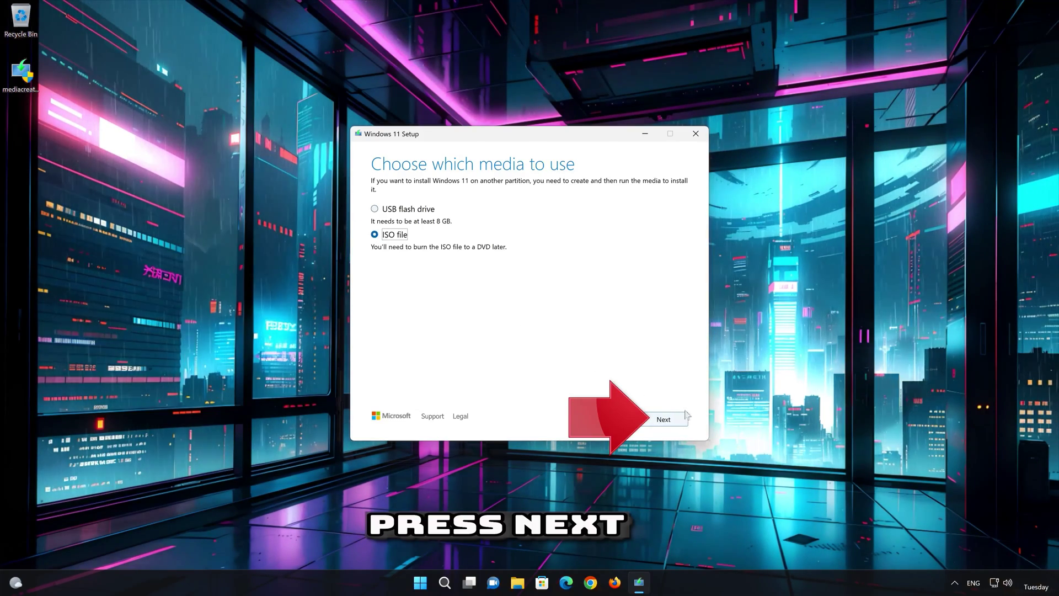
click(670, 422)
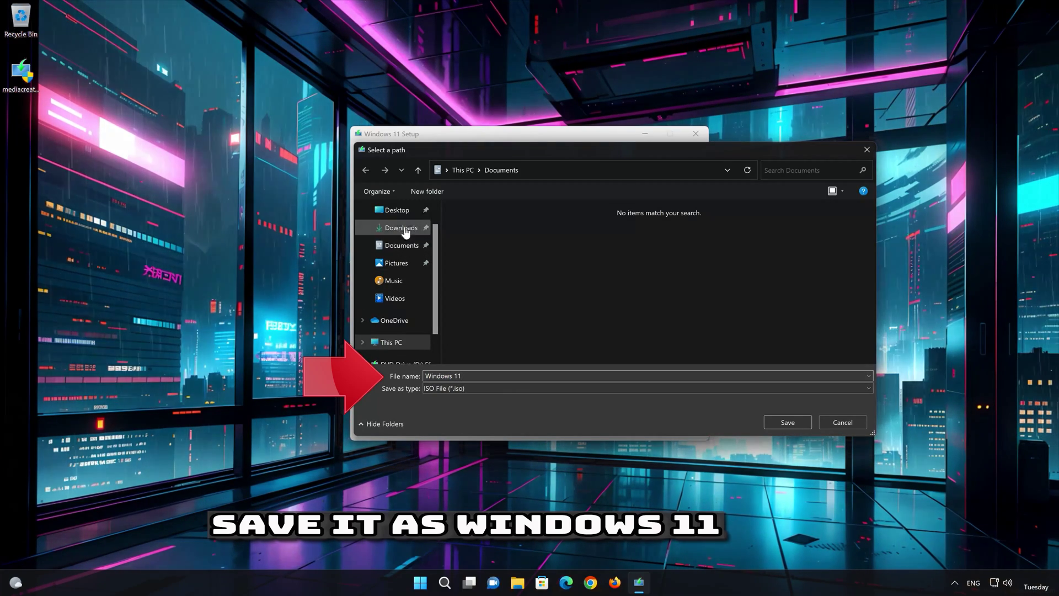
click(395, 210)
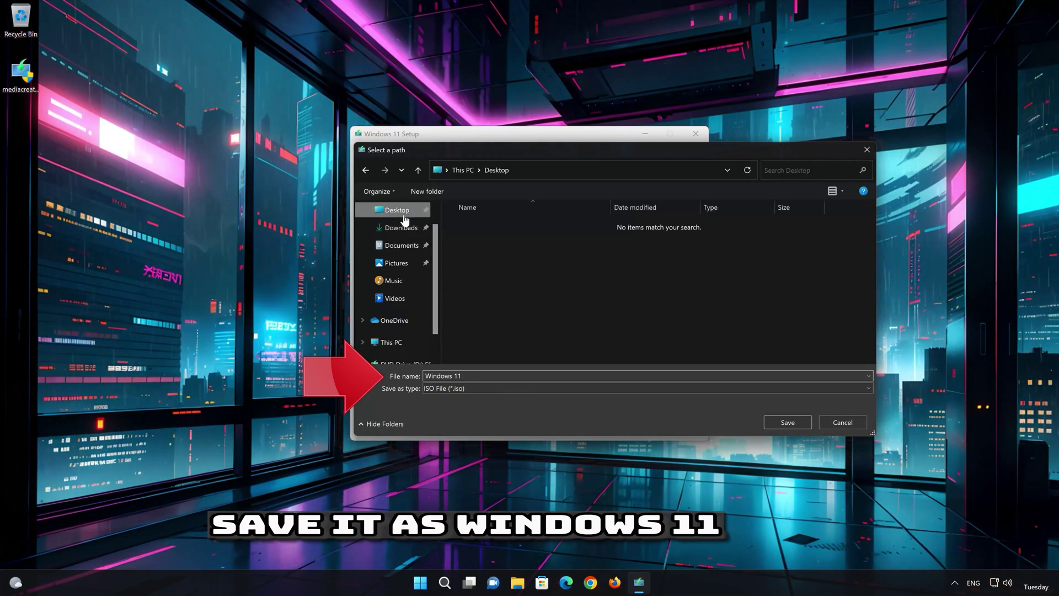
click(796, 421)
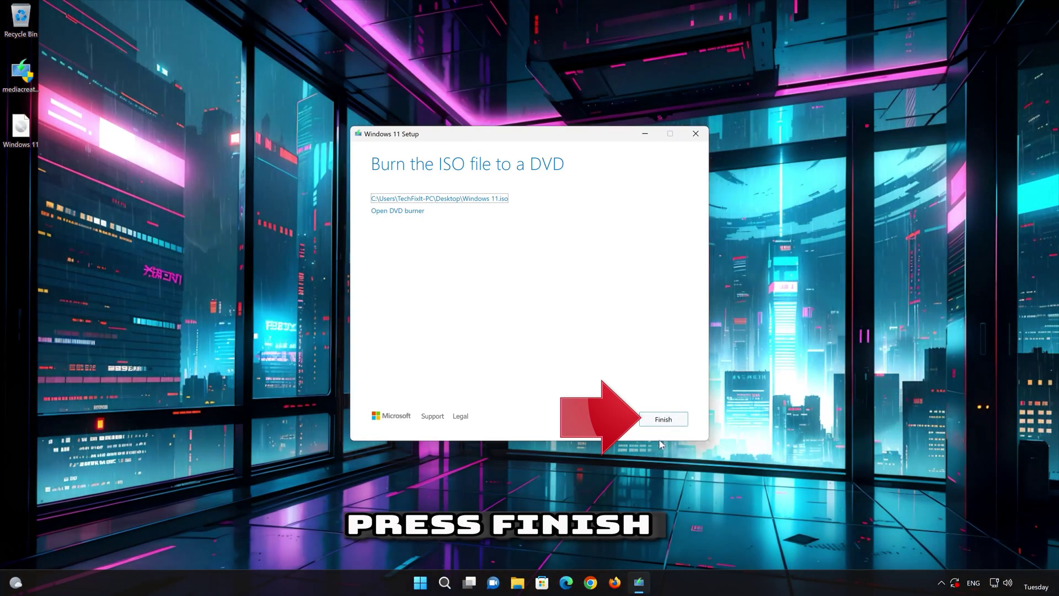
click(662, 419)
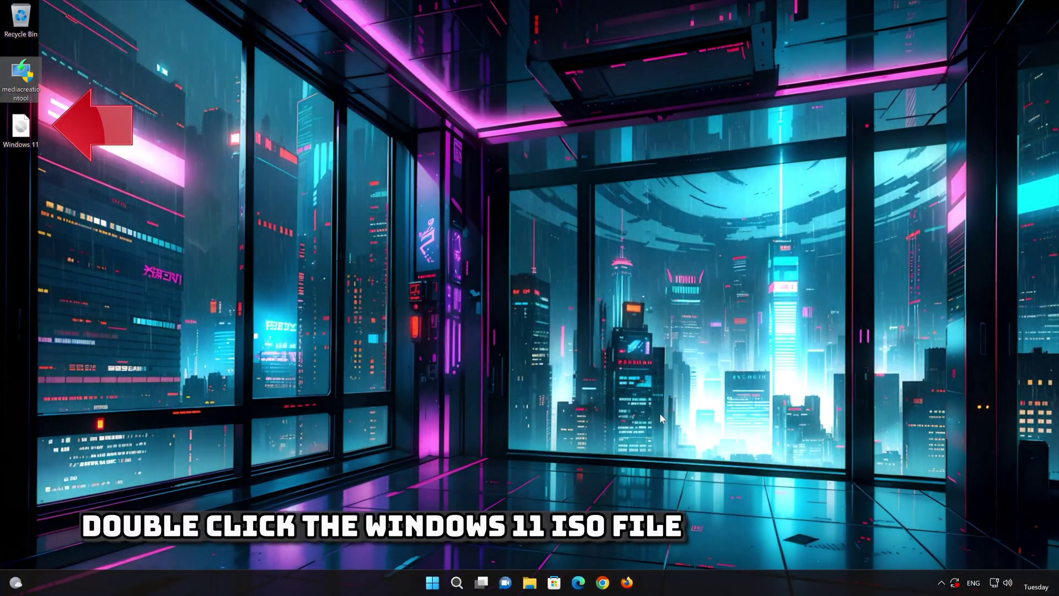
Step: Mount the Windows 11 ISO from the desktop, run its setup application with administrator permission, and close the drive's folder window
double_click(19, 135)
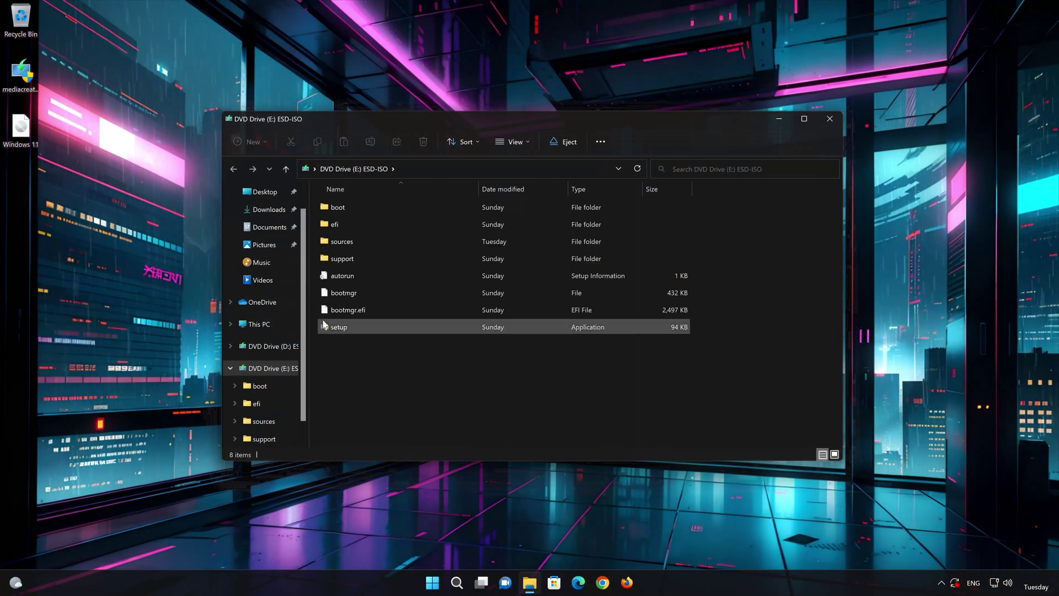
double_click(397, 329)
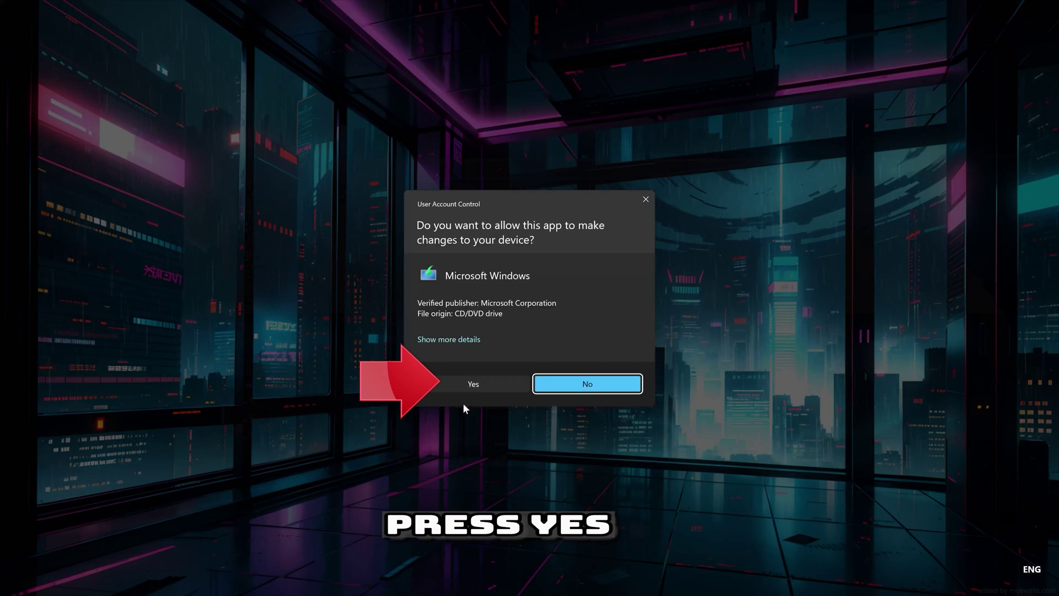
click(468, 384)
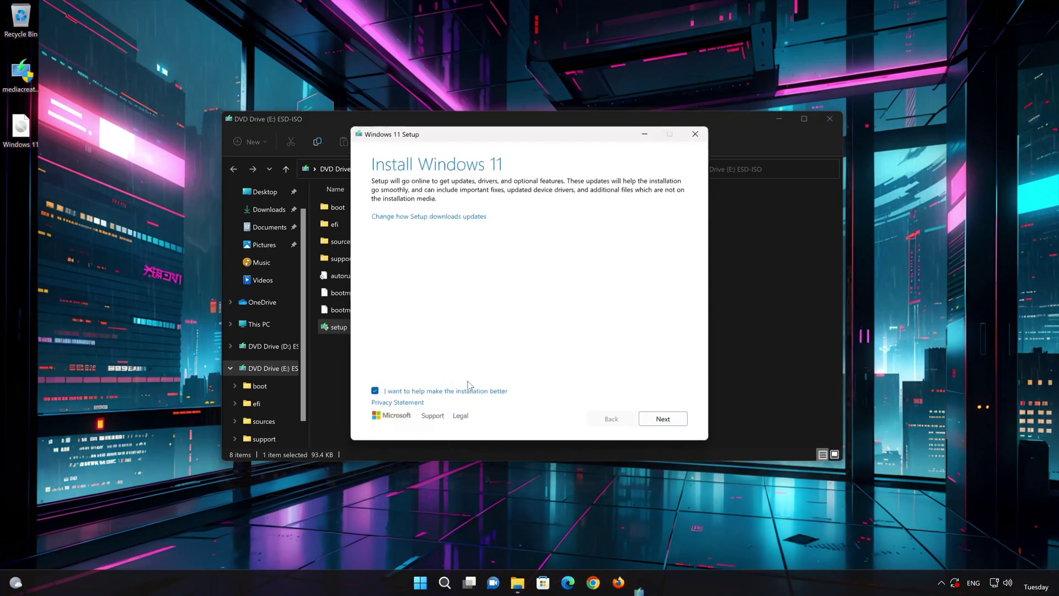
click(828, 120)
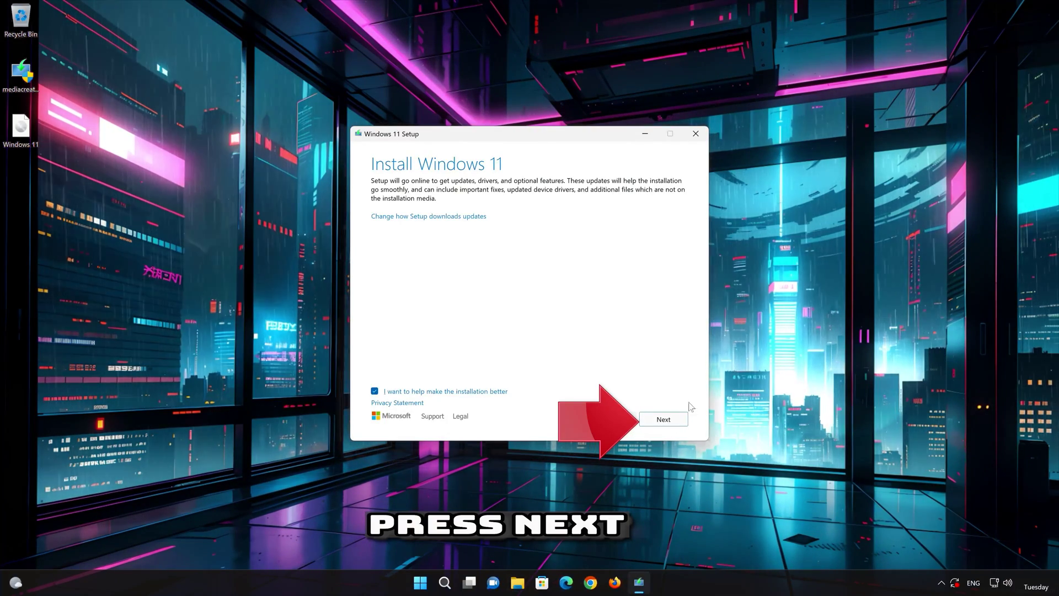
Step: Continue through Windows 11 Setup, accept the license terms, and install Windows 11 Pro with personal files and apps kept
click(668, 423)
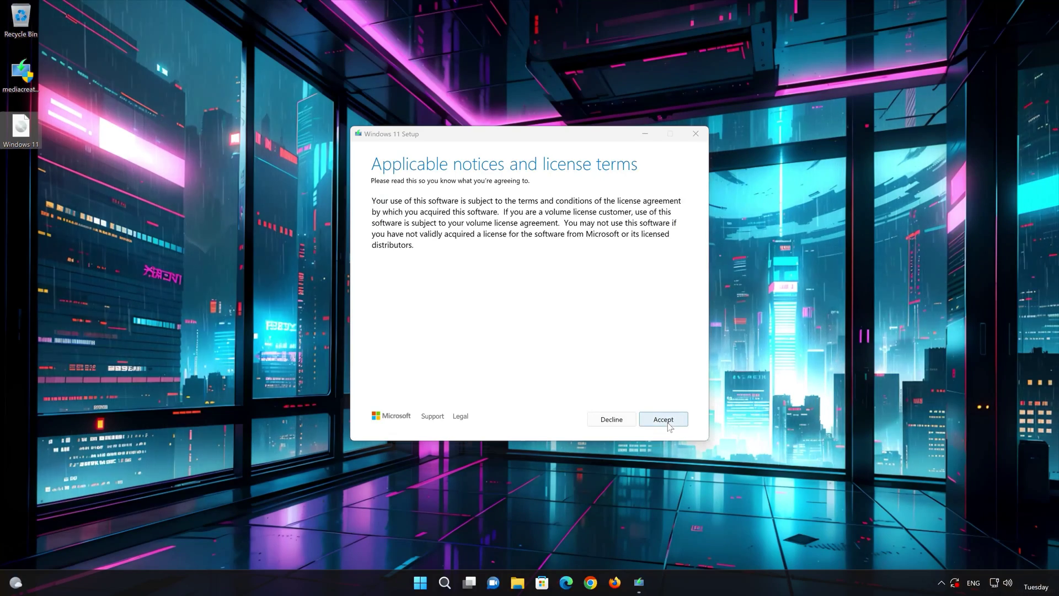
click(664, 420)
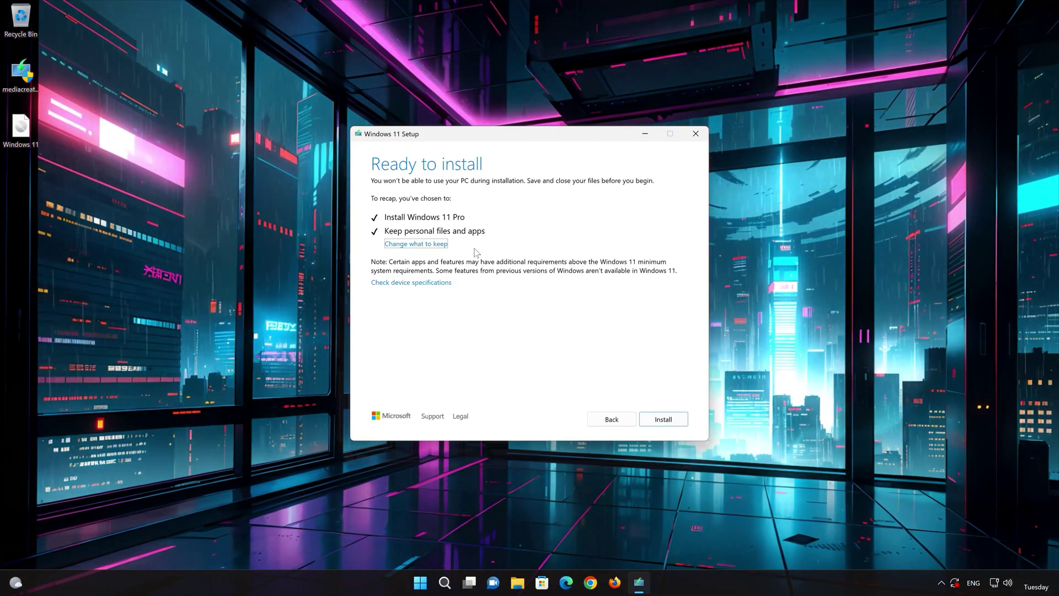
click(663, 420)
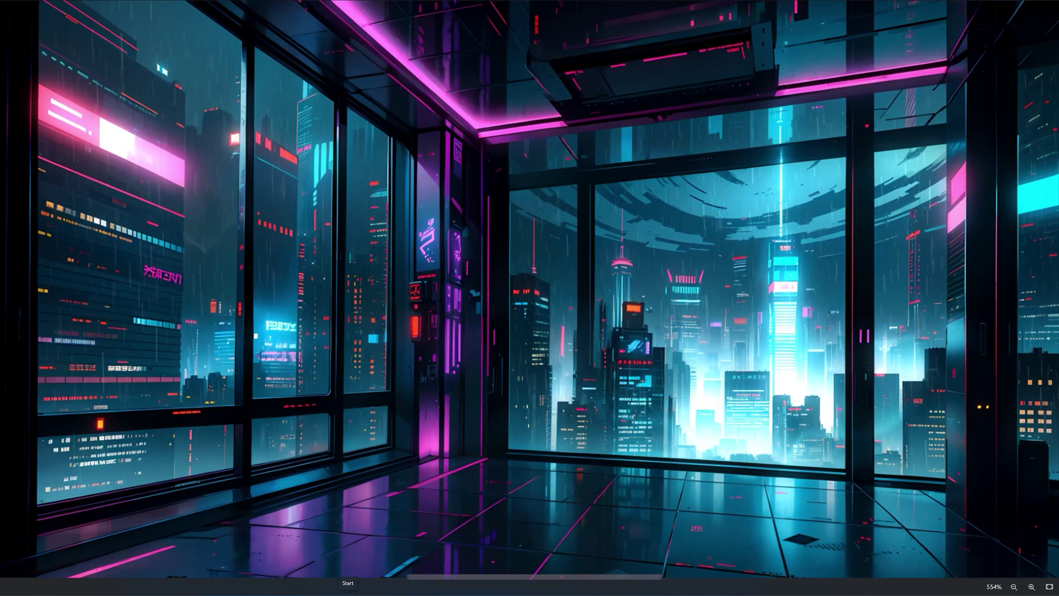
Step: Open the Xbox app from the pinned apps and move its window toward the middle of the screen
key(super)
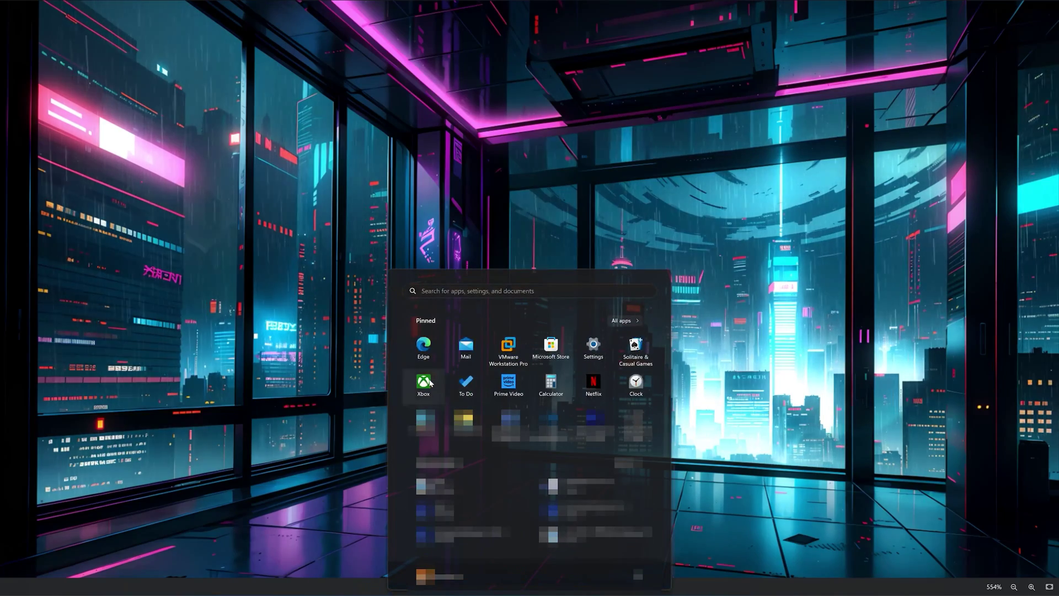
click(429, 383)
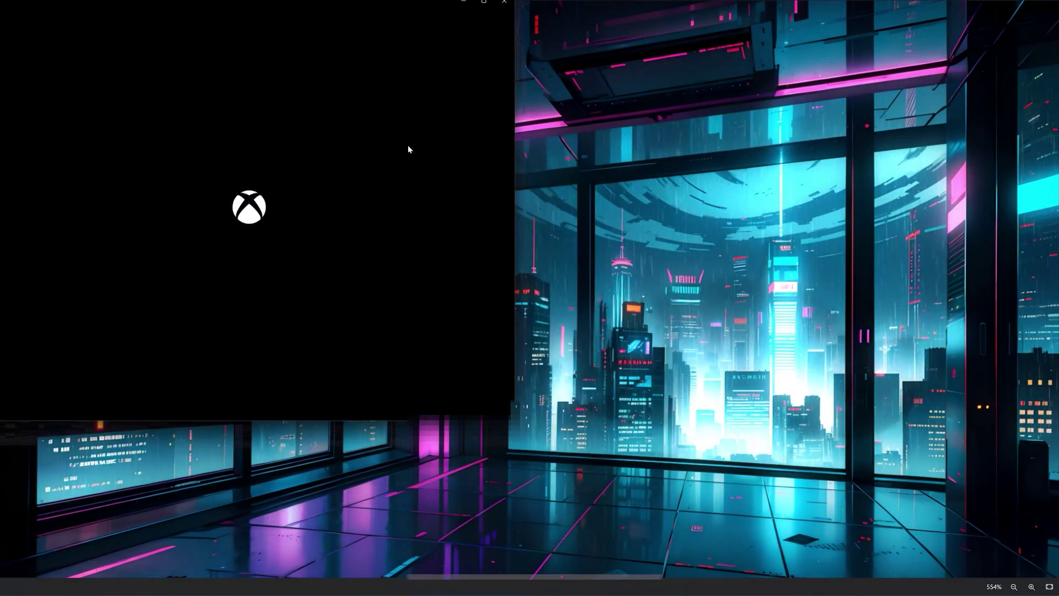
drag(421, 4, 550, 41)
Step: Search the Xbox app for palworld and open the Palworld (Game Preview) page
click(560, 61)
text(psl)
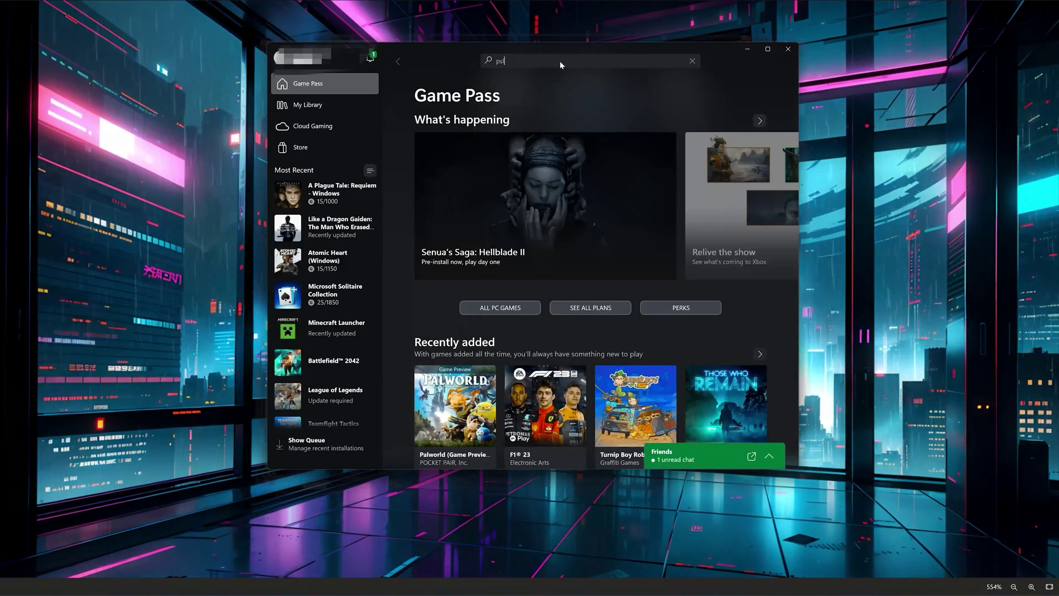
key(BackSpace)
key(BackSpace)
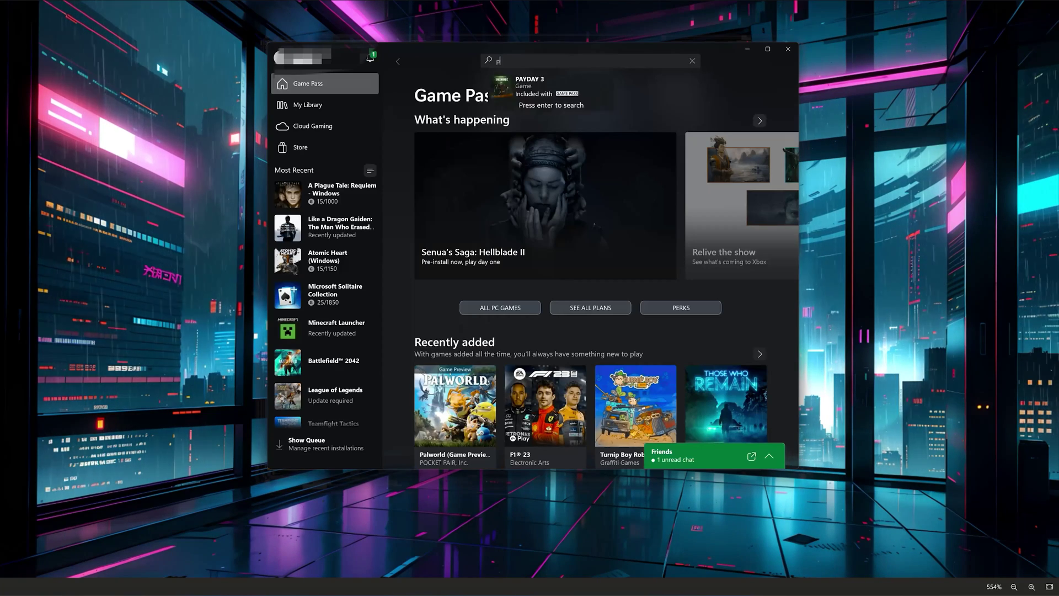
text(al)
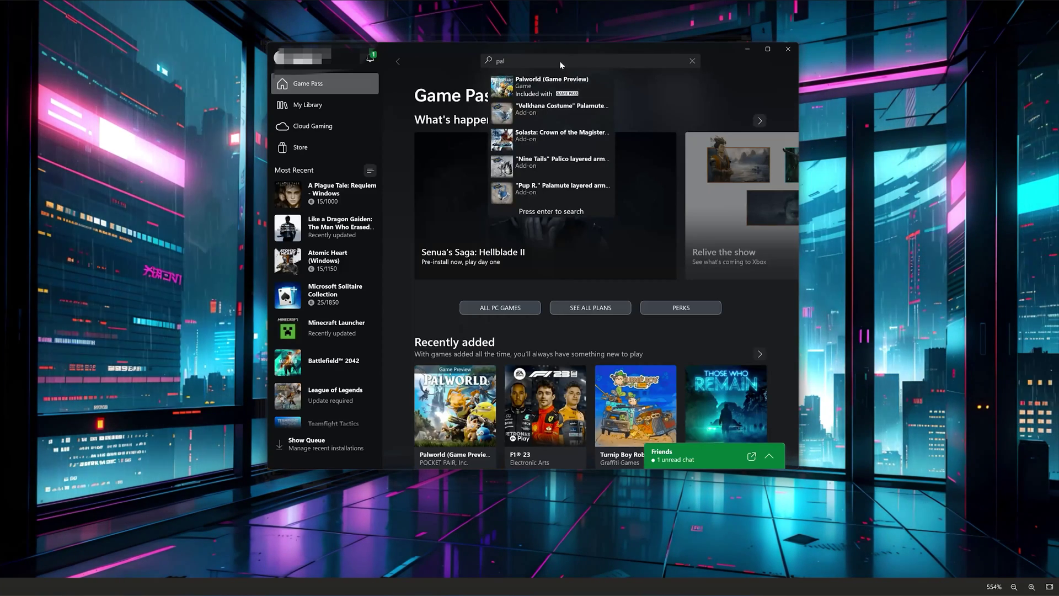
text(world)
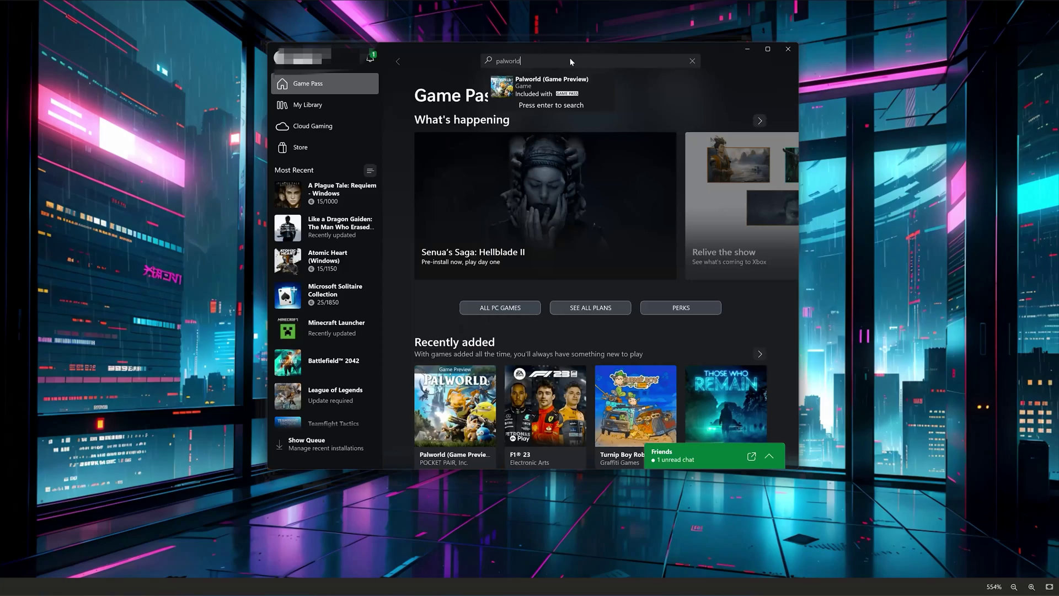
click(550, 83)
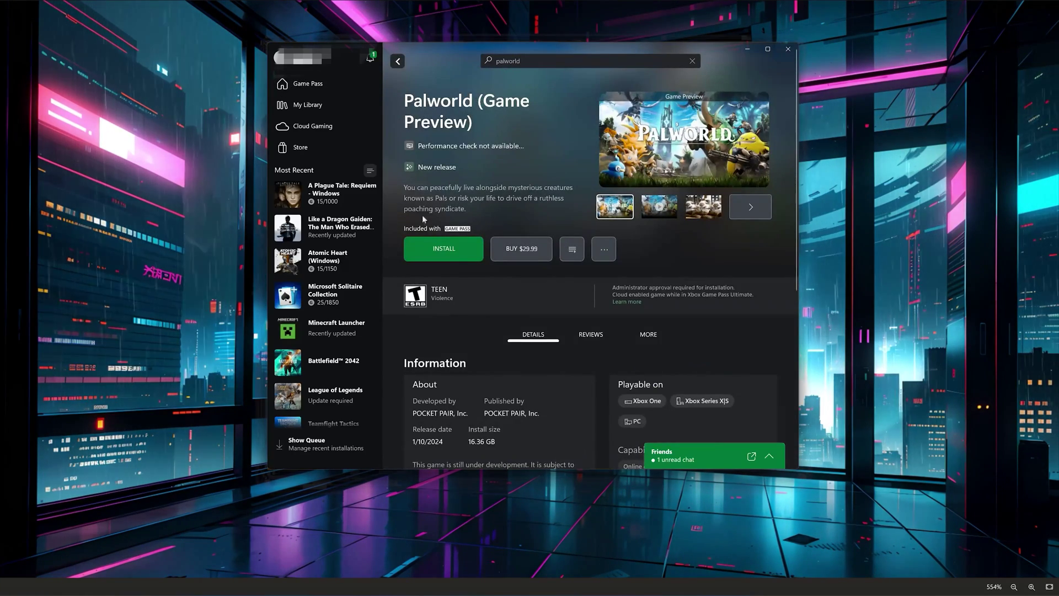
Step: Install Palworld (Game Preview) to C:\XboxGames without a desktop shortcut, and launch the game
click(453, 251)
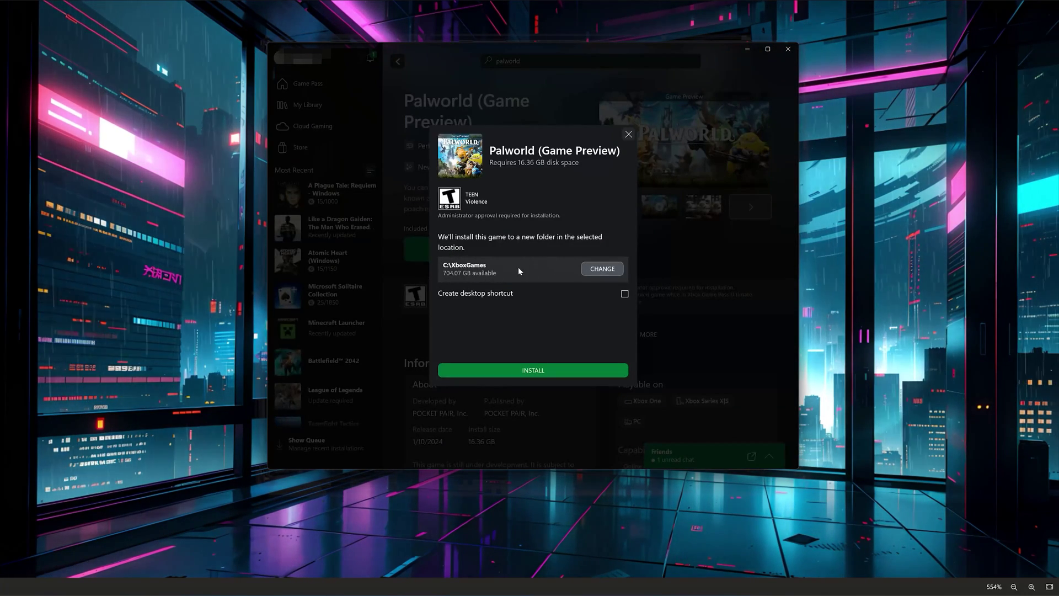
click(542, 373)
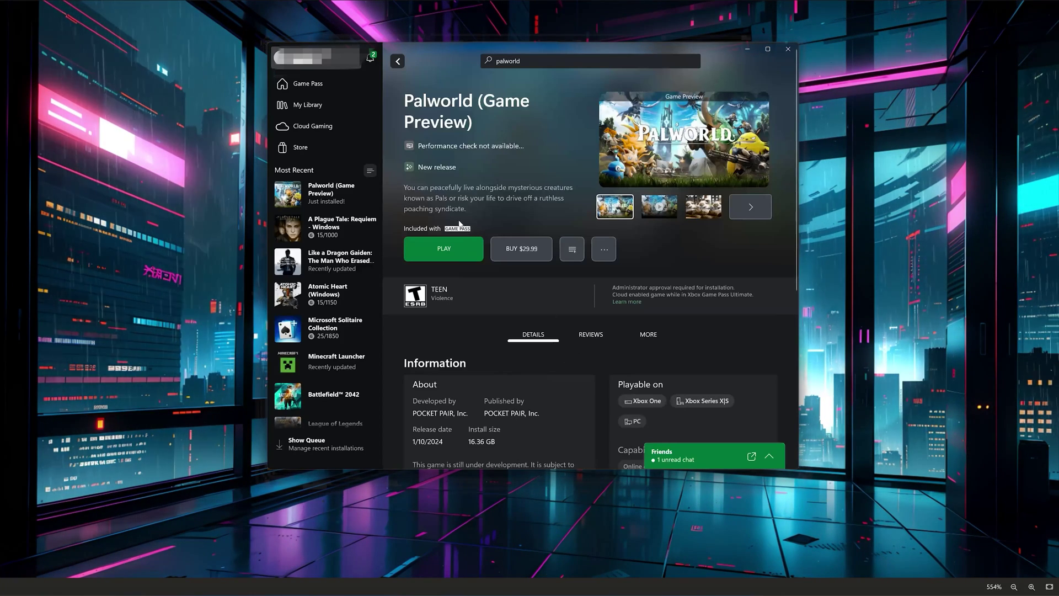
click(454, 249)
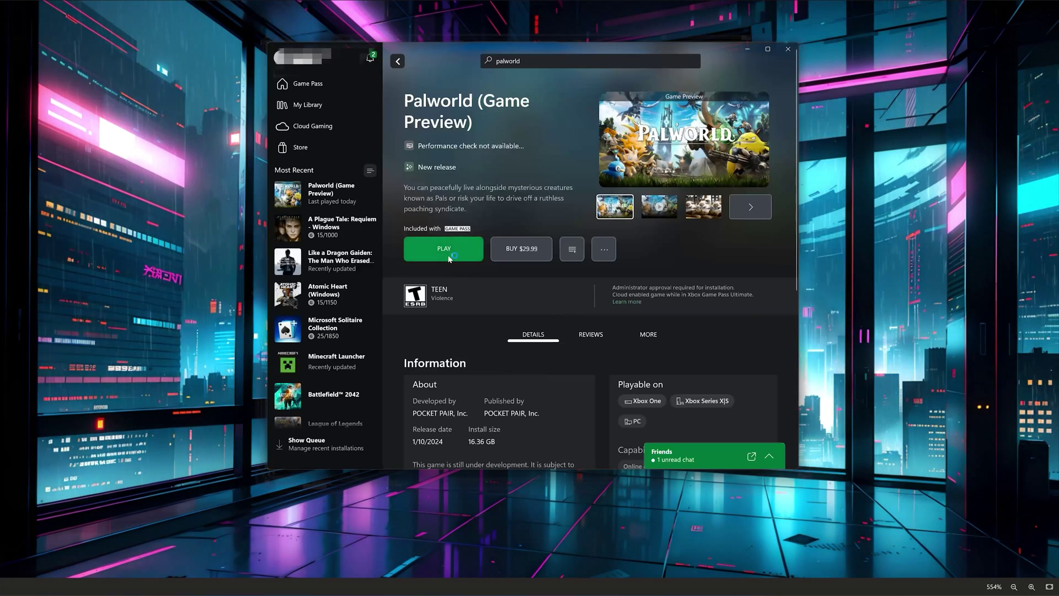